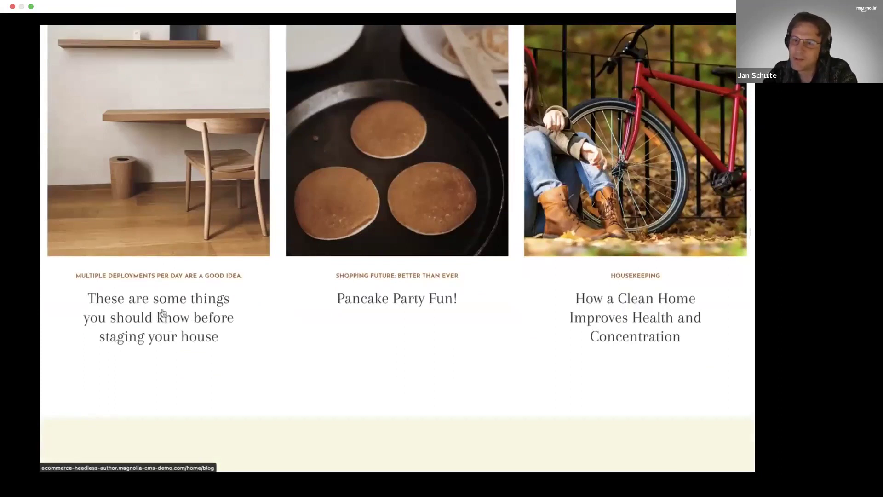
scroll(167, 314, down, 3)
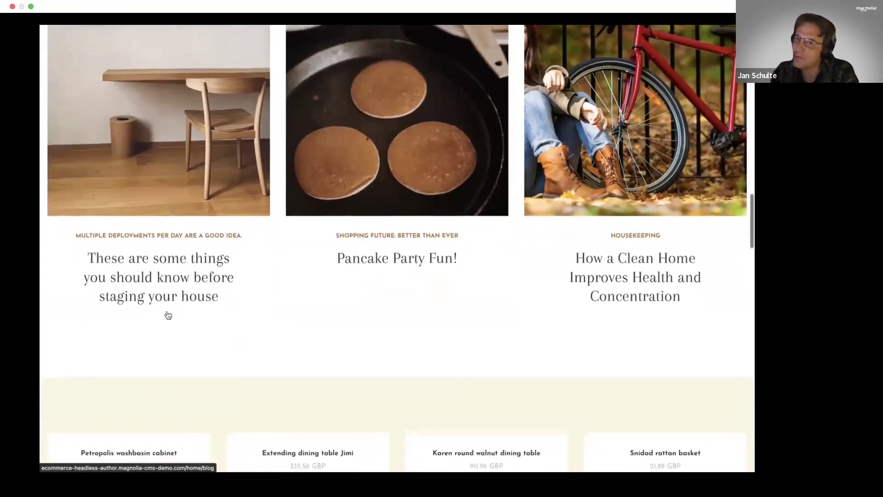
scroll(168, 315, down, 4)
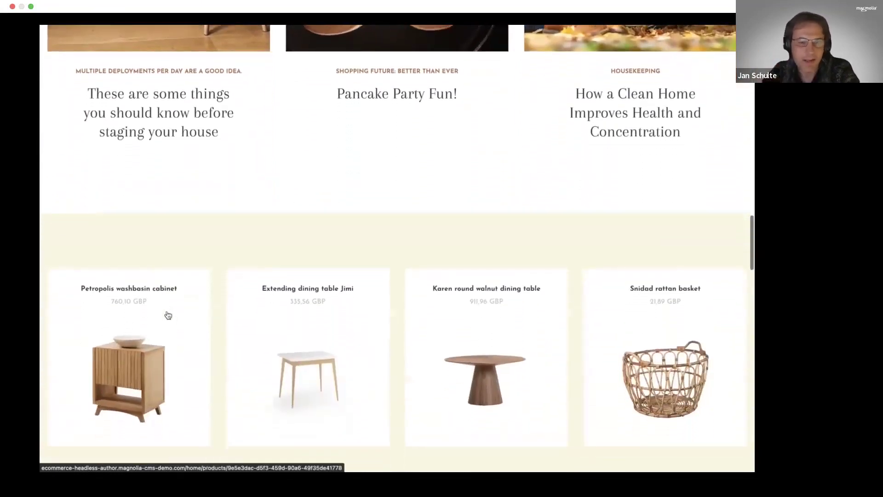
scroll(168, 315, down, 6)
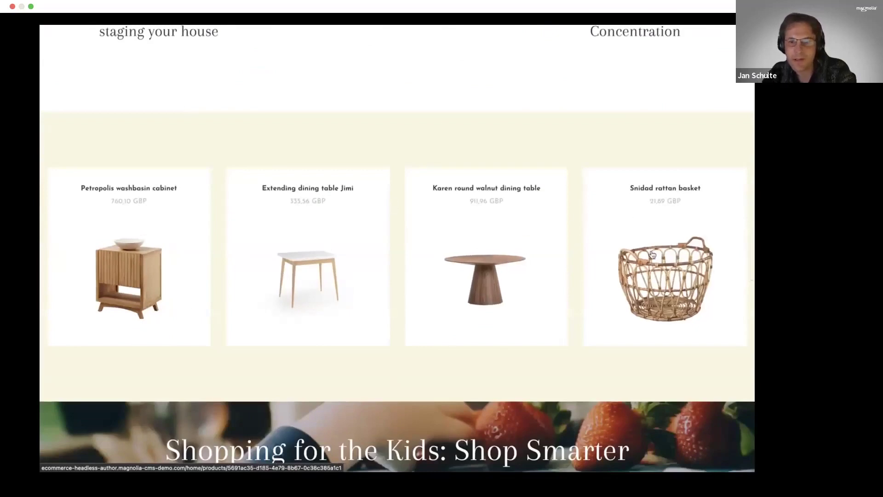
scroll(653, 254, down, 5)
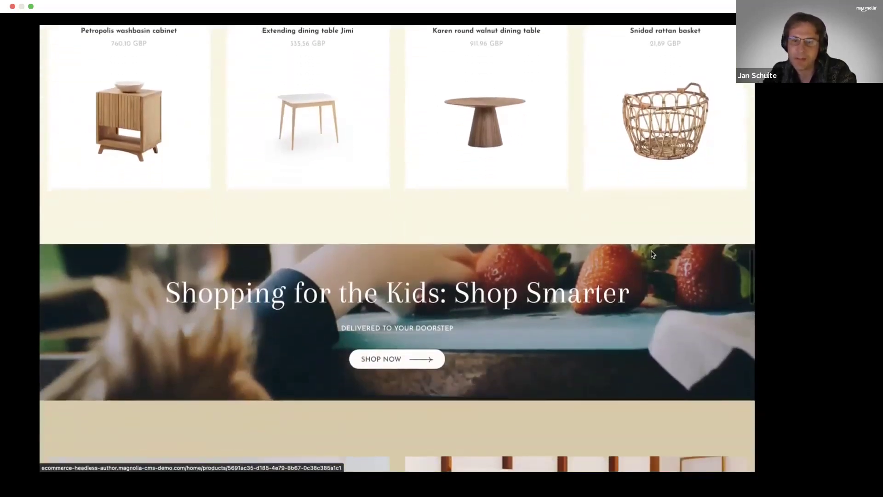
scroll(653, 254, down, 4)
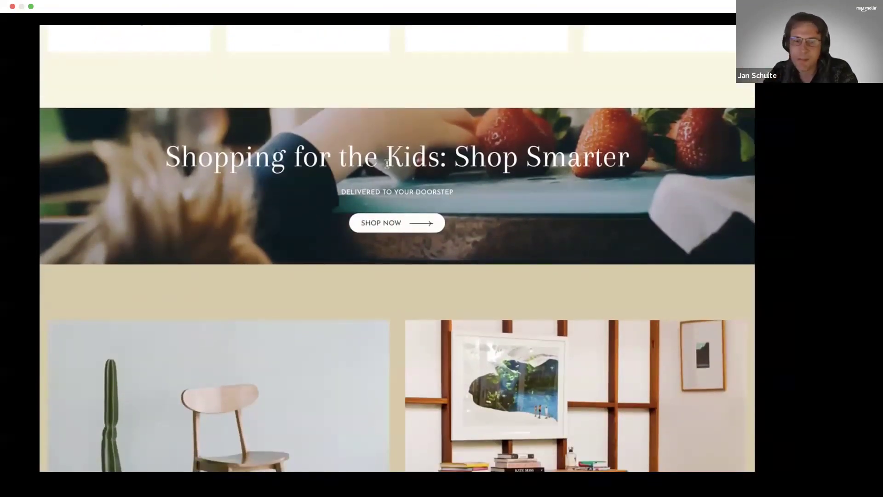
scroll(387, 163, down, 1)
scroll(386, 164, down, 3)
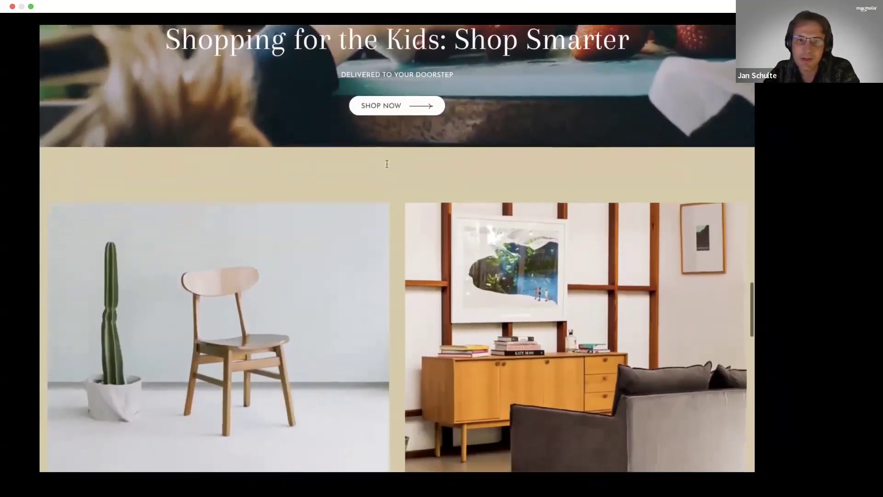
scroll(387, 165, down, 3)
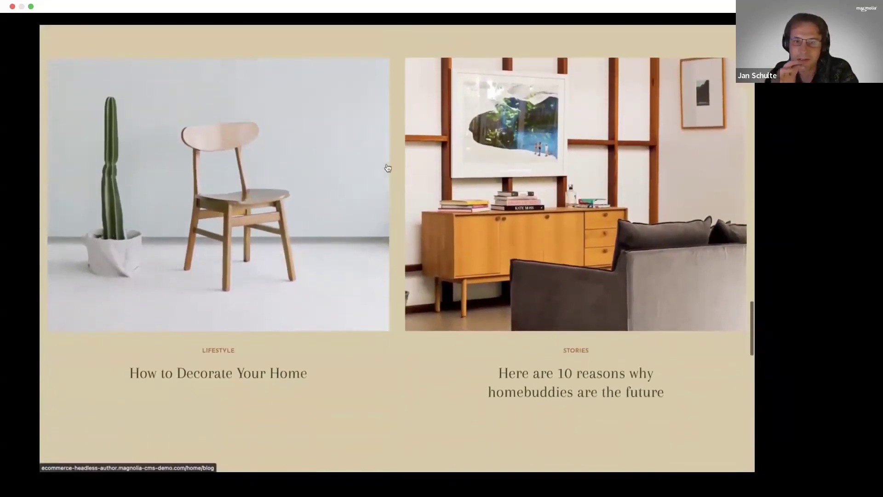
scroll(388, 168, down, 3)
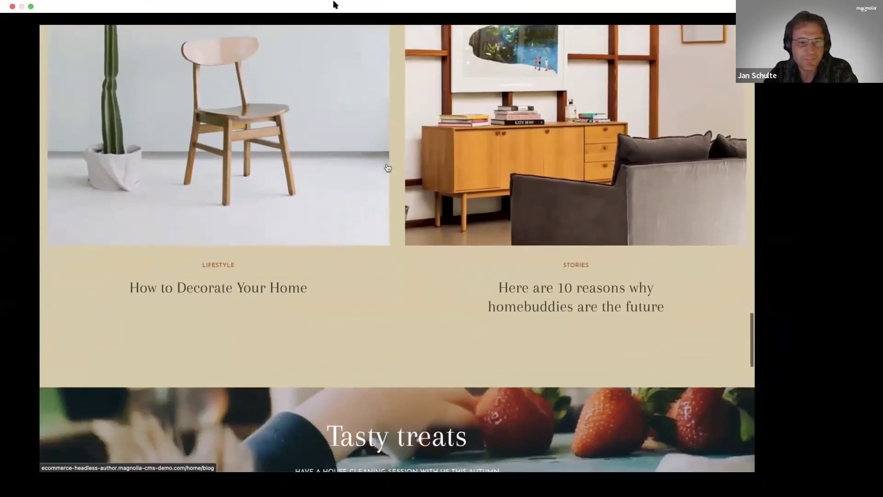
scroll(388, 168, down, 10)
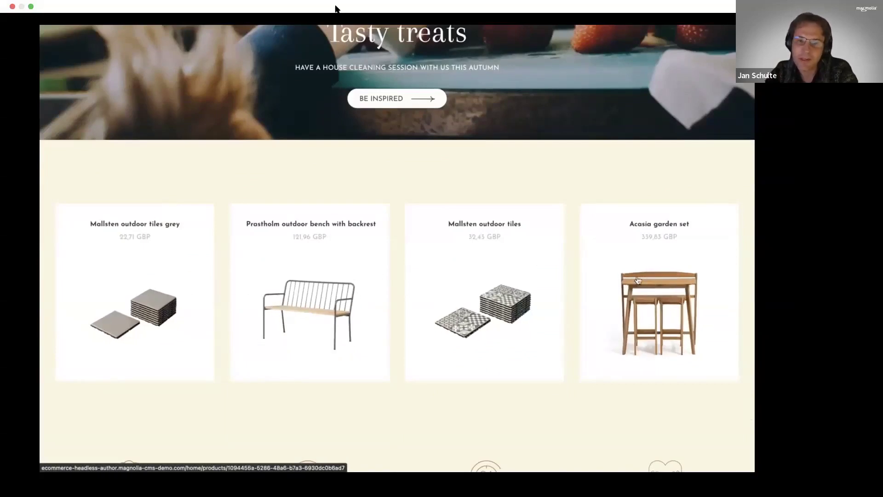
scroll(638, 280, down, 1)
scroll(638, 280, down, 3)
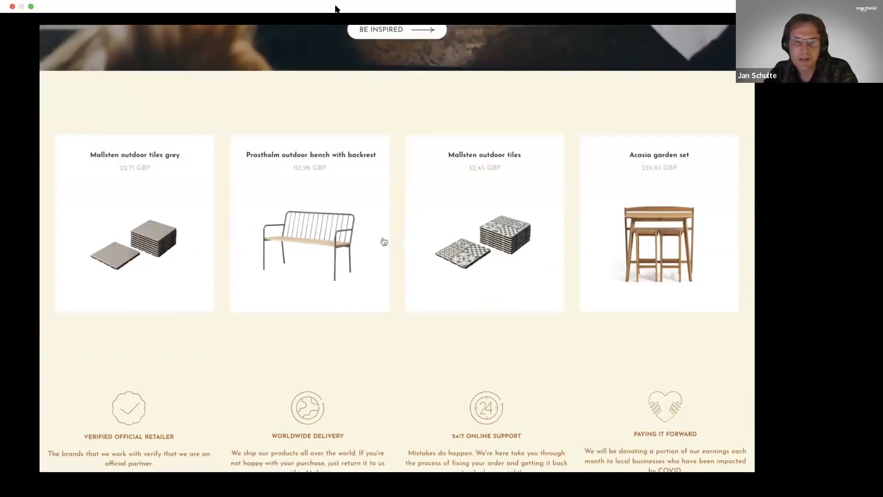
Open the Prastholm outdoor bench page, view its second and third photos, and scroll to related products.
click(325, 241)
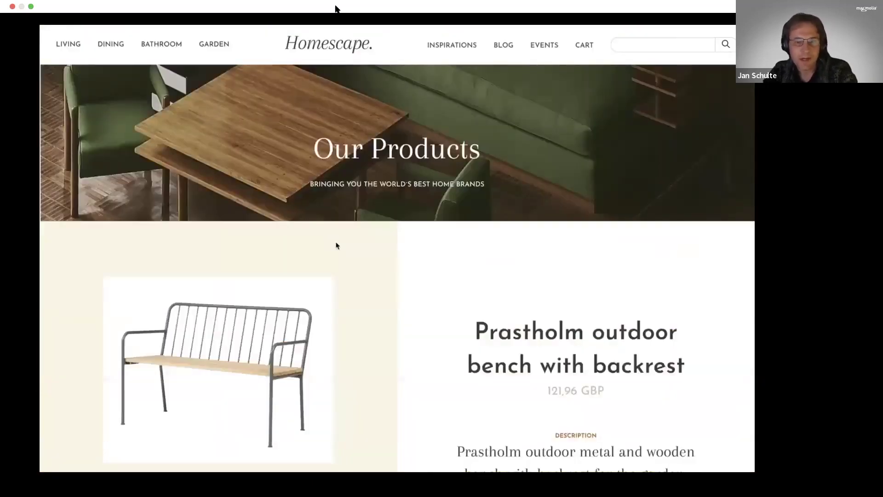
scroll(338, 246, down, 2)
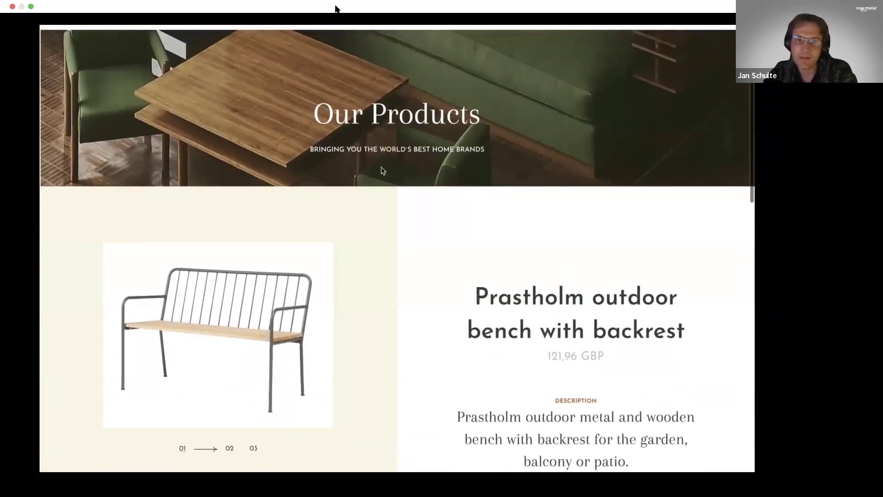
scroll(388, 170, down, 4)
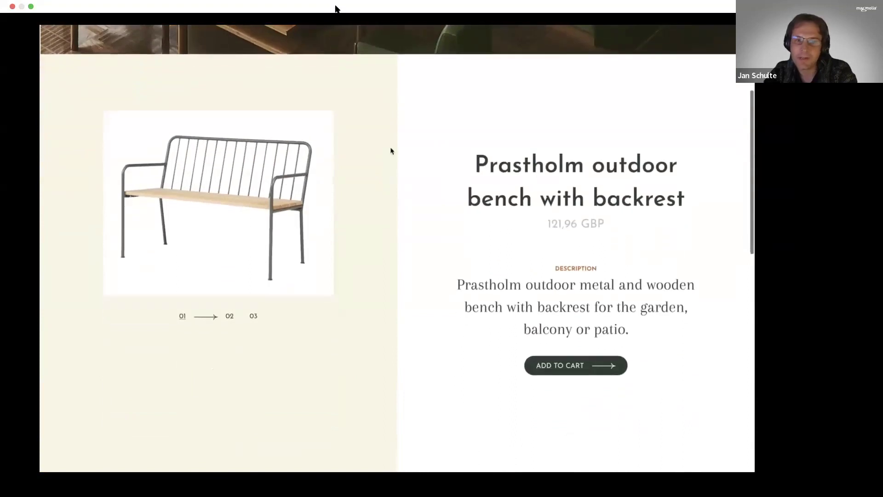
click(230, 316)
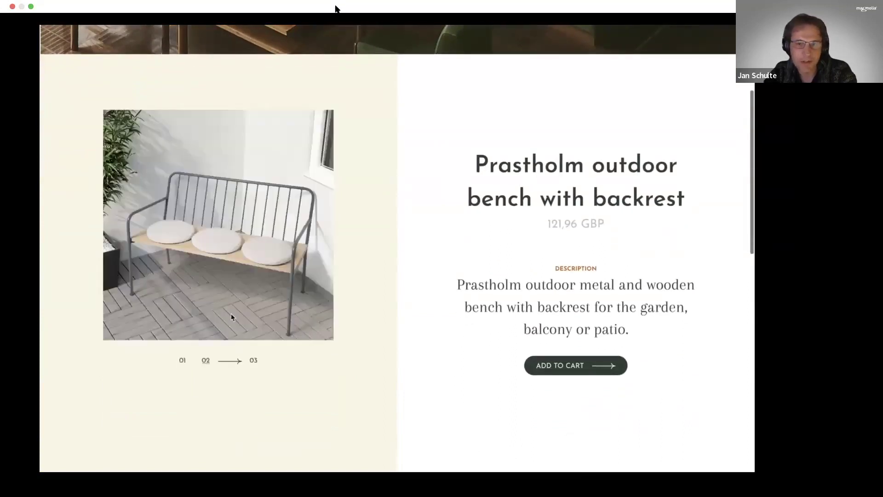
click(260, 364)
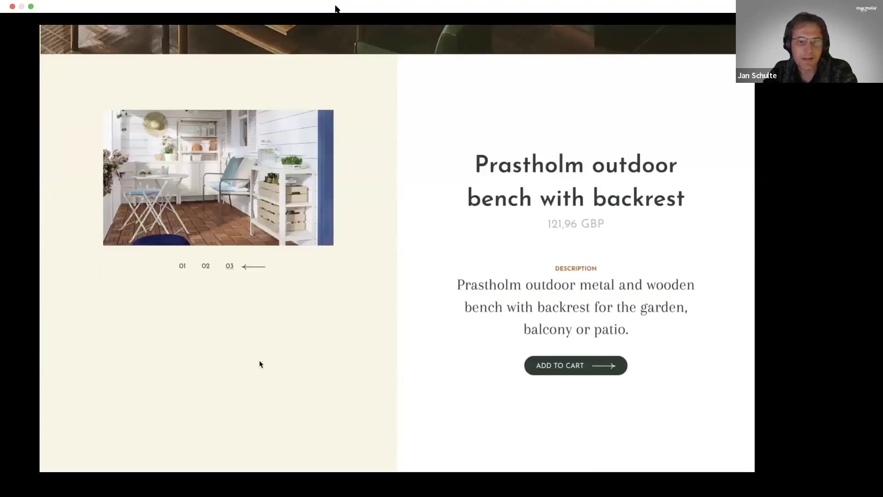
scroll(260, 364, down, 8)
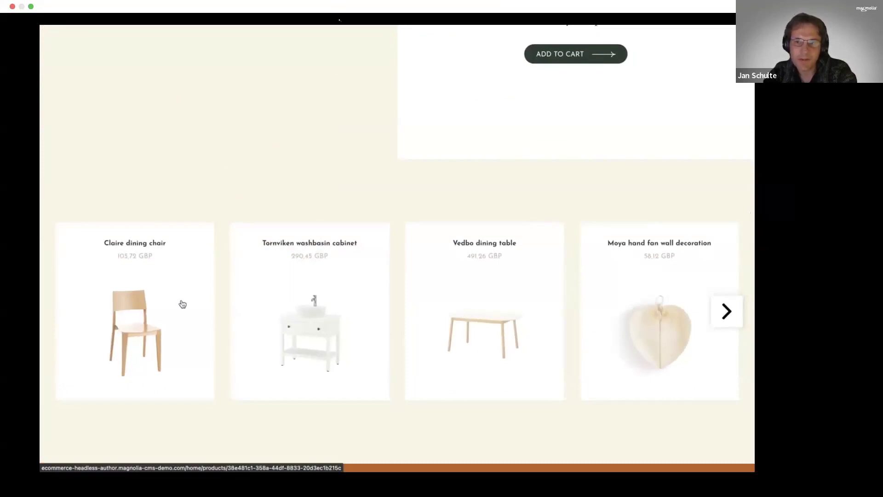
scroll(182, 304, down, 5)
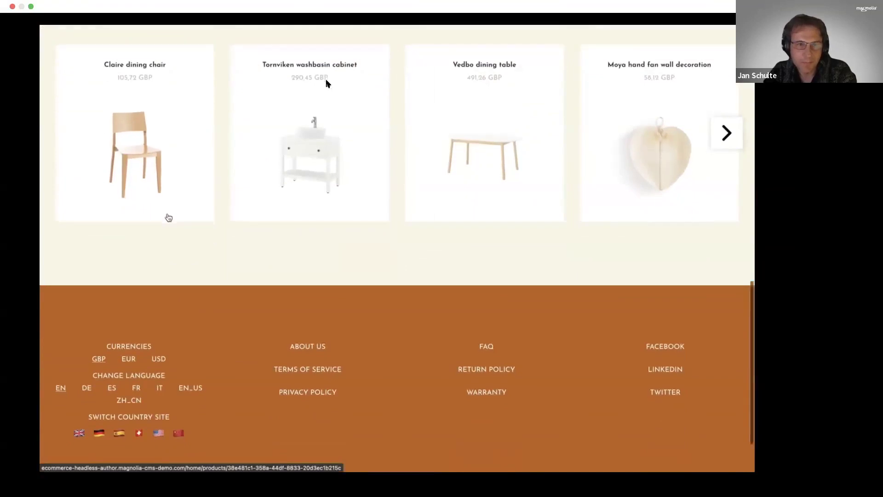
click(169, 217)
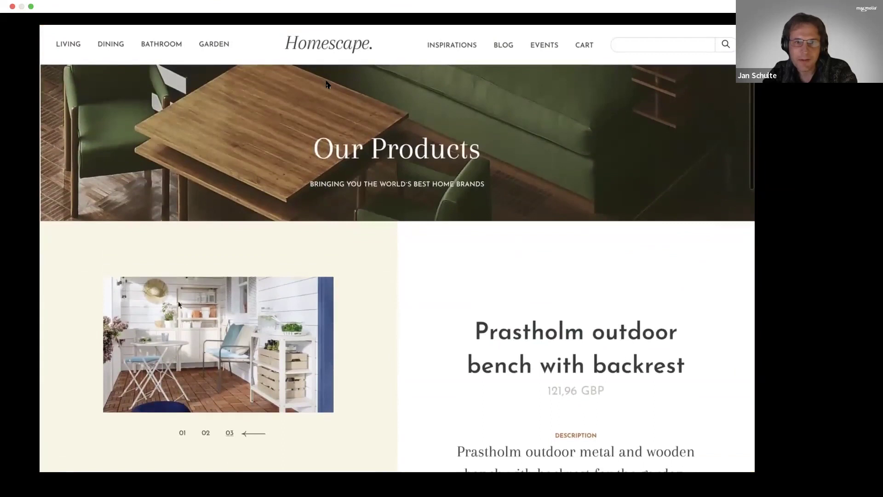
Browse the Inspirations page and read the dining room chairs article.
click(450, 46)
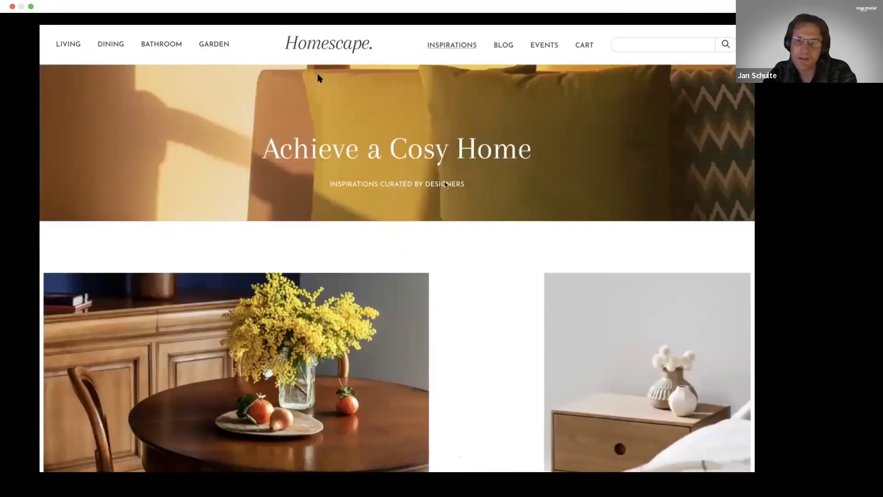
scroll(434, 234, down, 5)
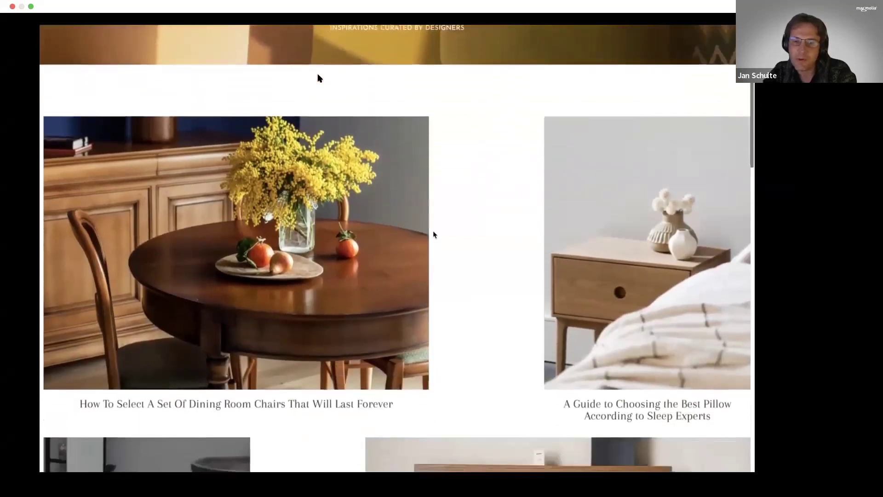
scroll(434, 234, down, 2)
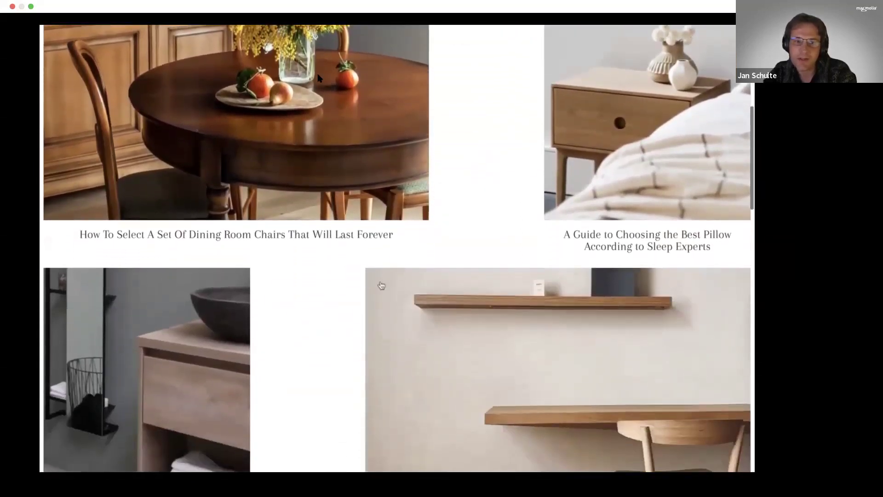
click(279, 207)
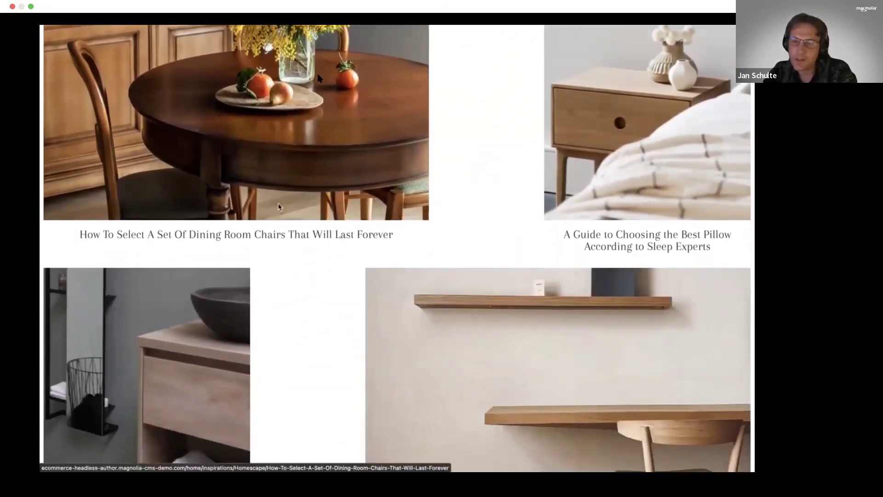
scroll(352, 309, down, 10)
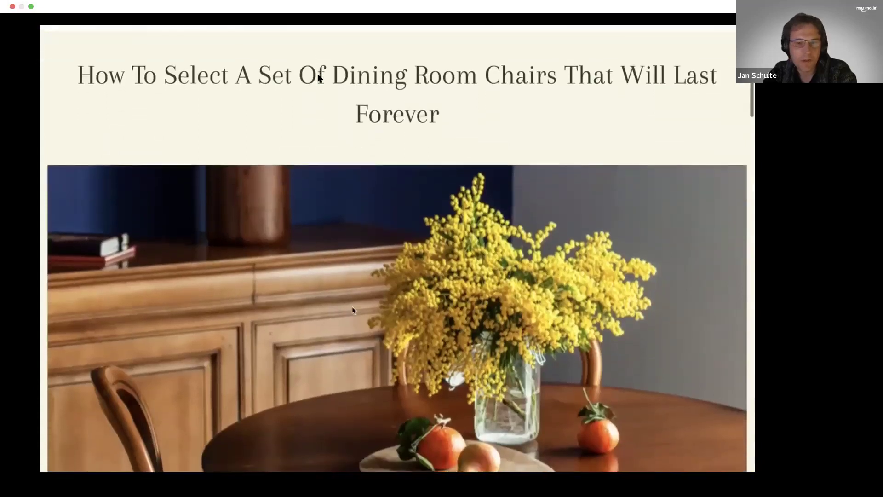
scroll(354, 311, down, 5)
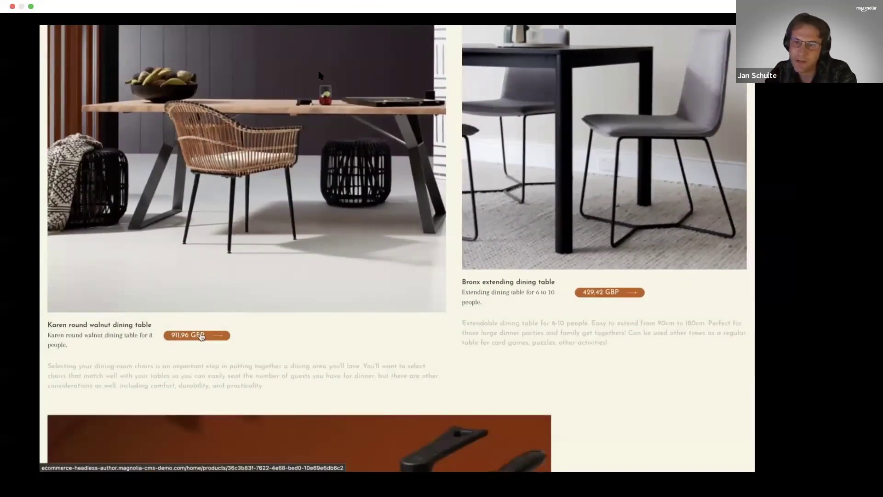
scroll(201, 337, down, 5)
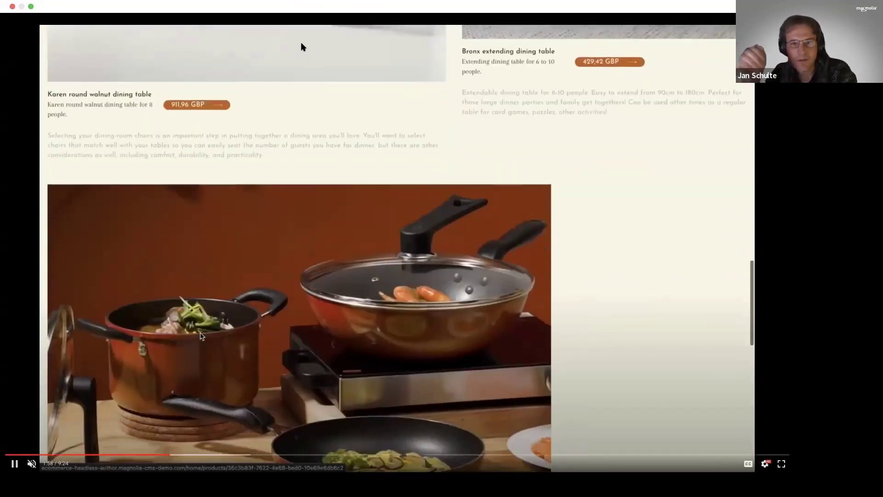
scroll(201, 336, up, 20)
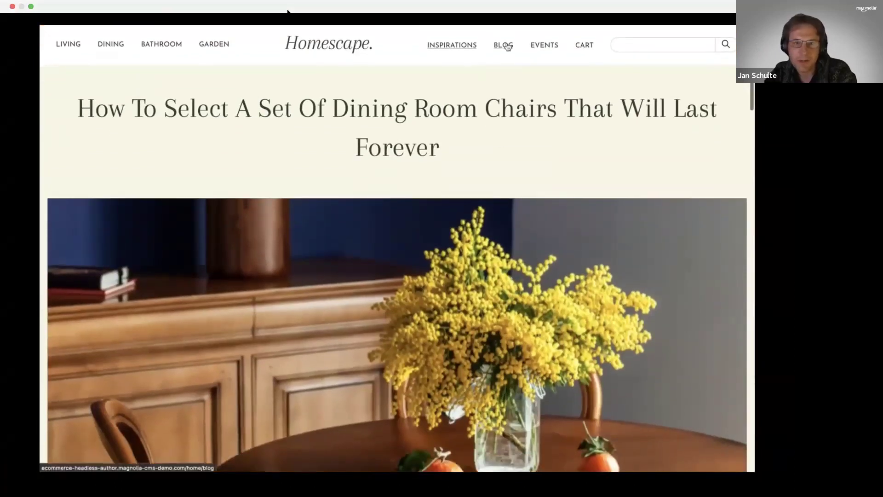
Scroll through the Blog and Stories page.
click(506, 46)
scroll(454, 254, down, 3)
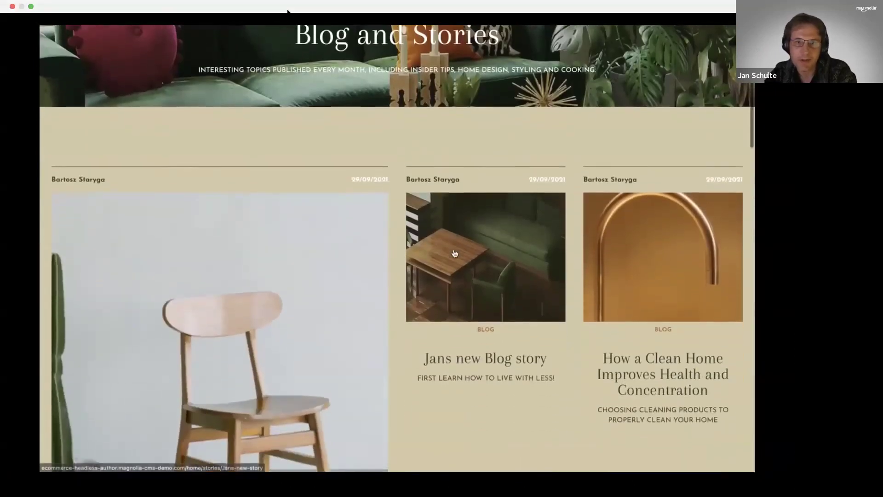
scroll(509, 316, down, 3)
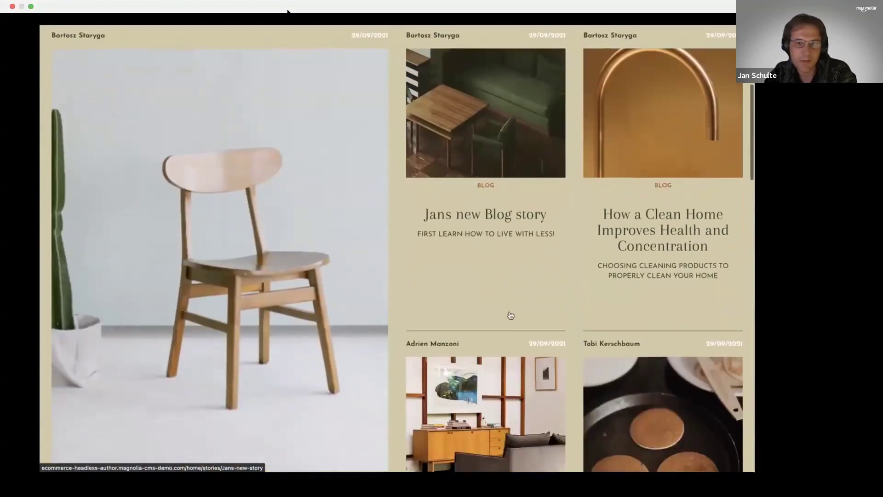
scroll(509, 315, up, 6)
Open the Our Virtual Events page and scroll through its event cards.
click(547, 50)
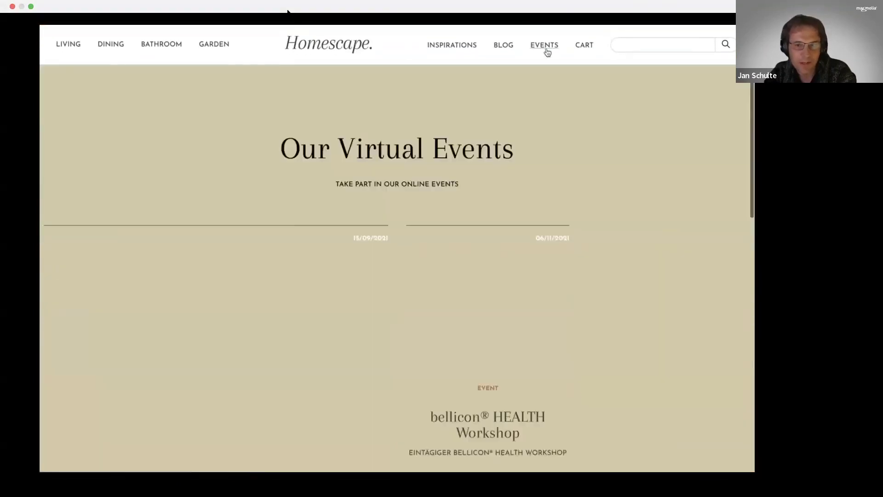
scroll(496, 247, down, 4)
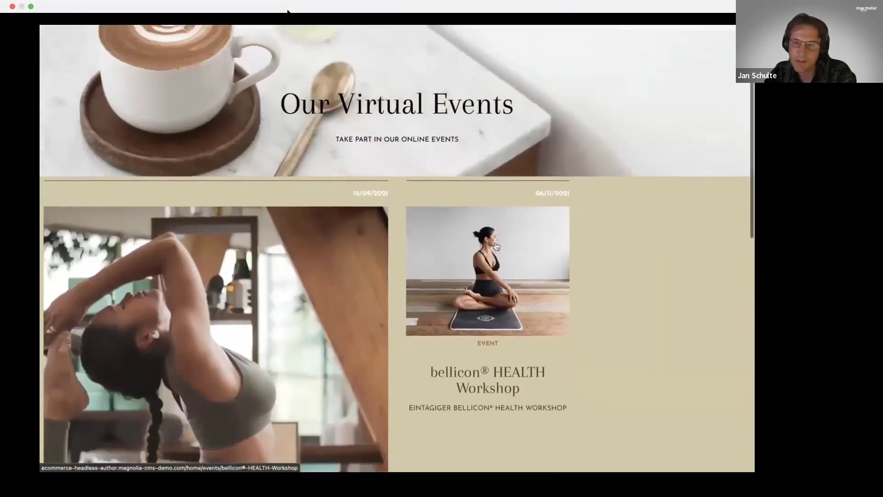
scroll(496, 246, down, 2)
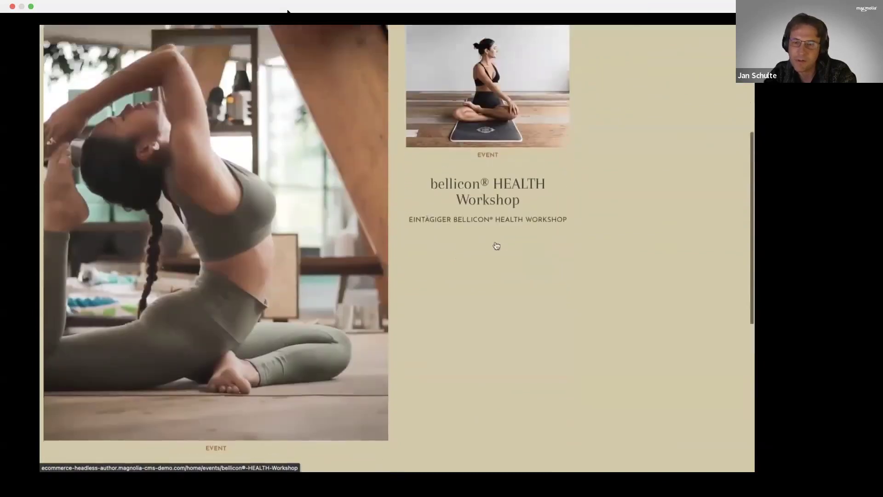
scroll(495, 245, up, 6)
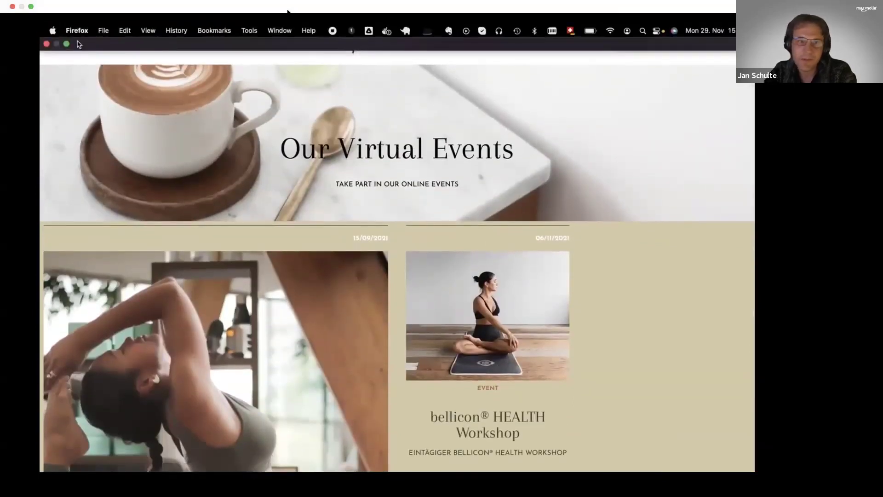
Return to the Magnolia 'Pages | PROD' tab in full screen to see the Homescape page tree.
click(67, 44)
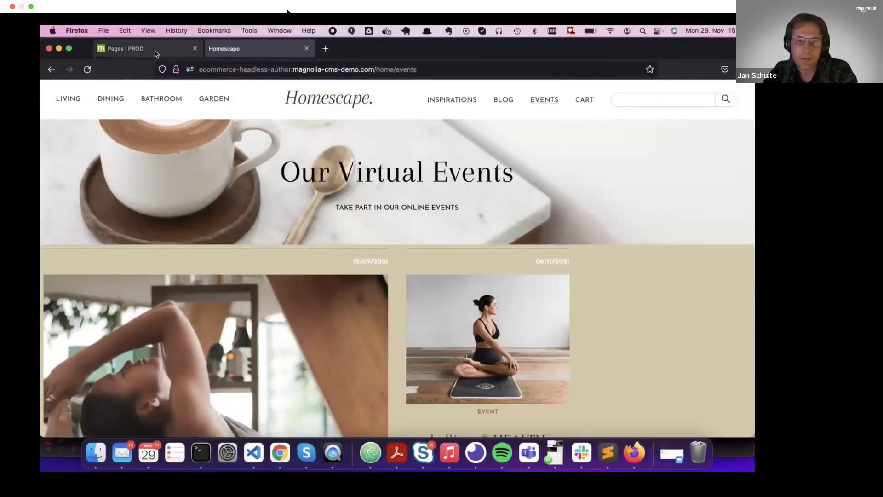
click(94, 50)
click(69, 49)
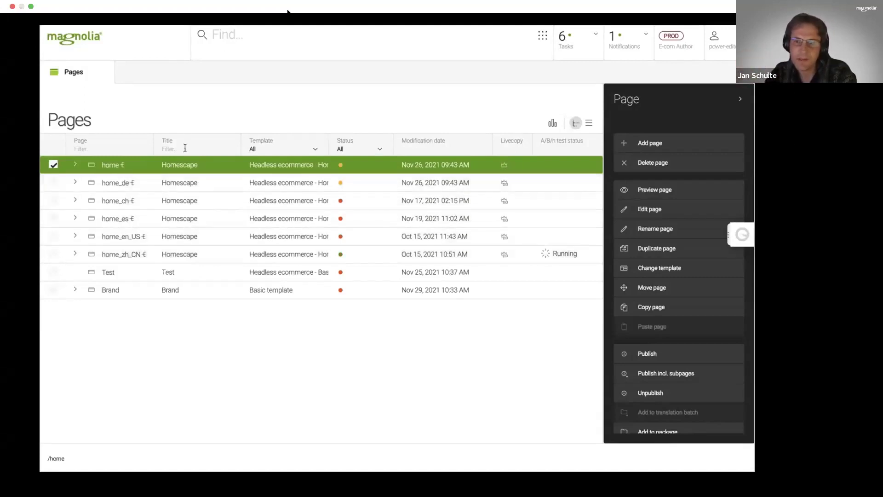
Open the home page in the editor, preview it in Chinese (China), then switch back to English.
double_click(112, 168)
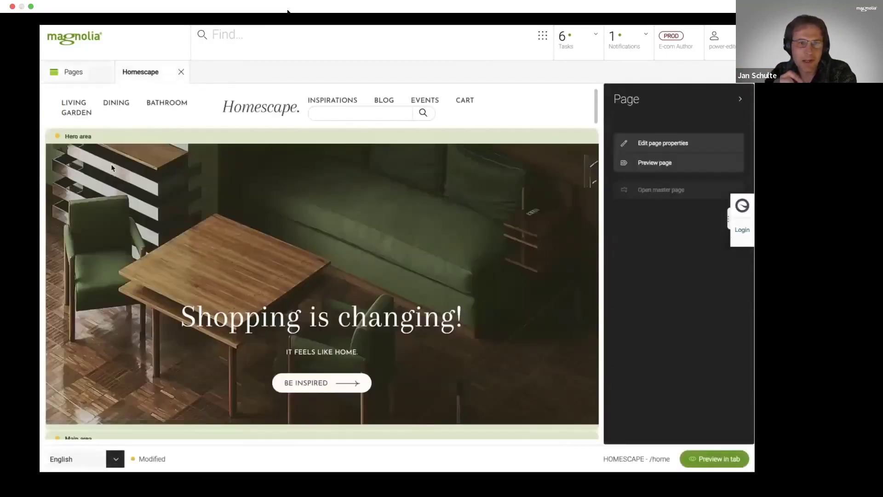
scroll(112, 168, down, 3)
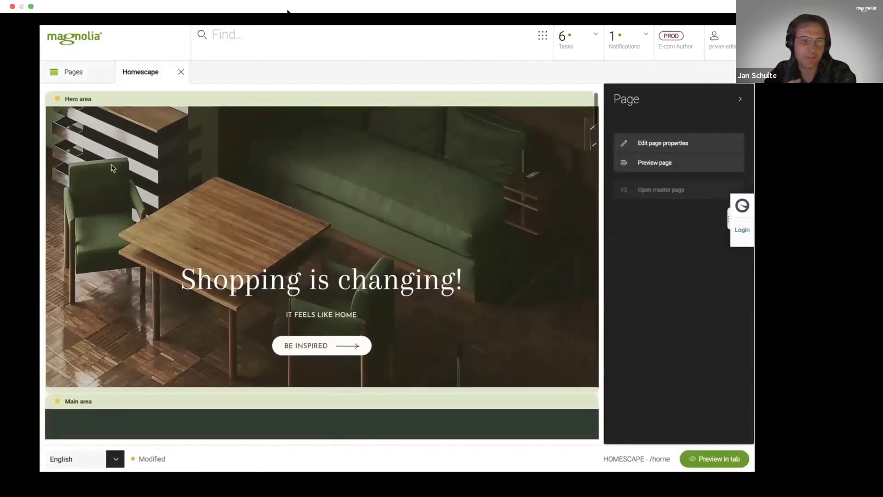
click(116, 458)
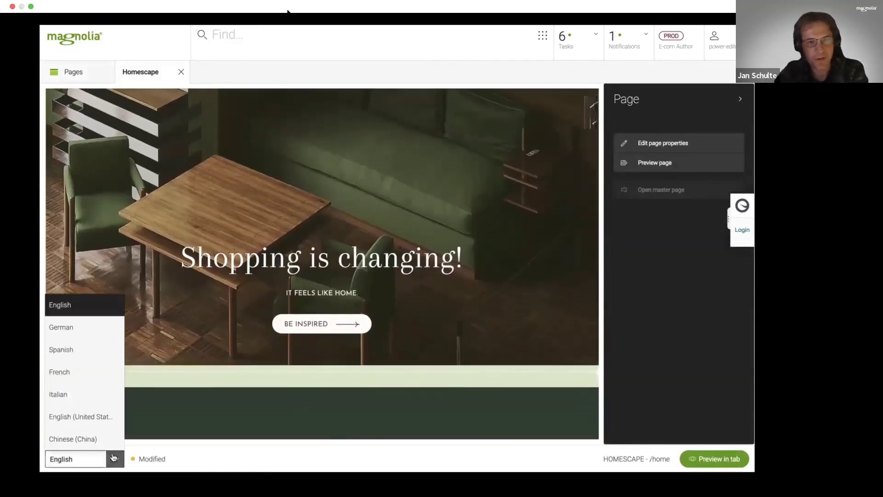
key(Down)
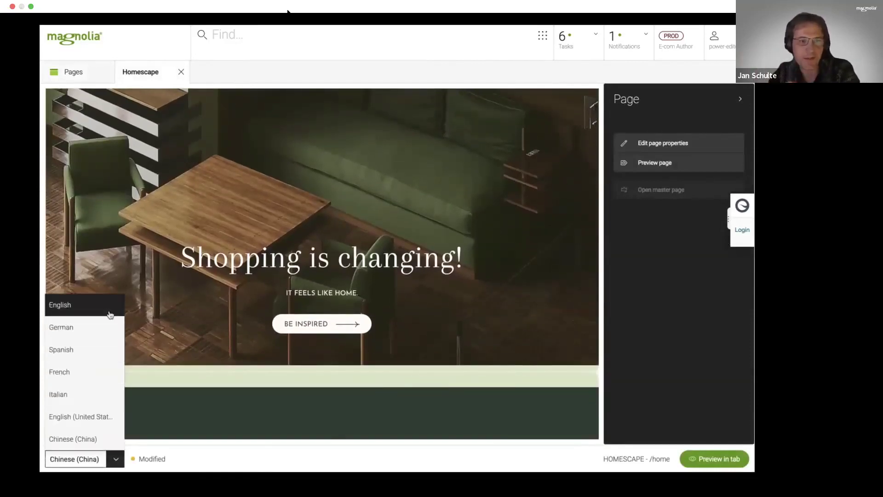
click(100, 440)
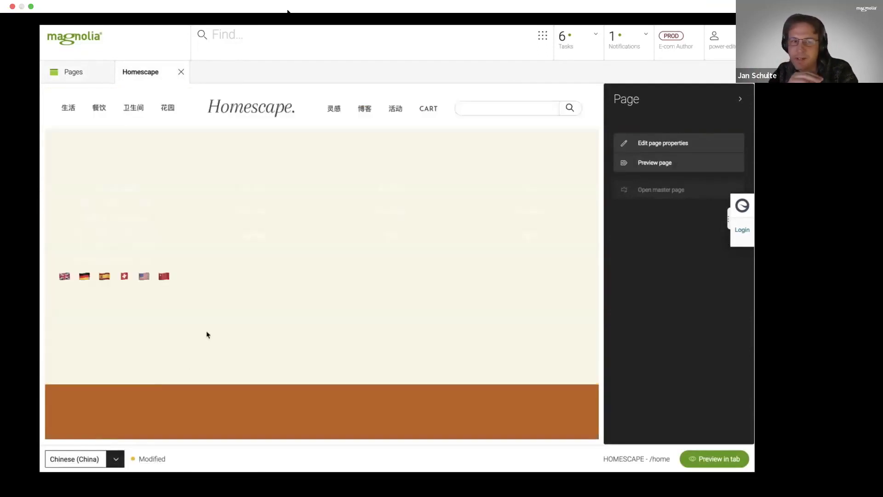
scroll(205, 333, down, 3)
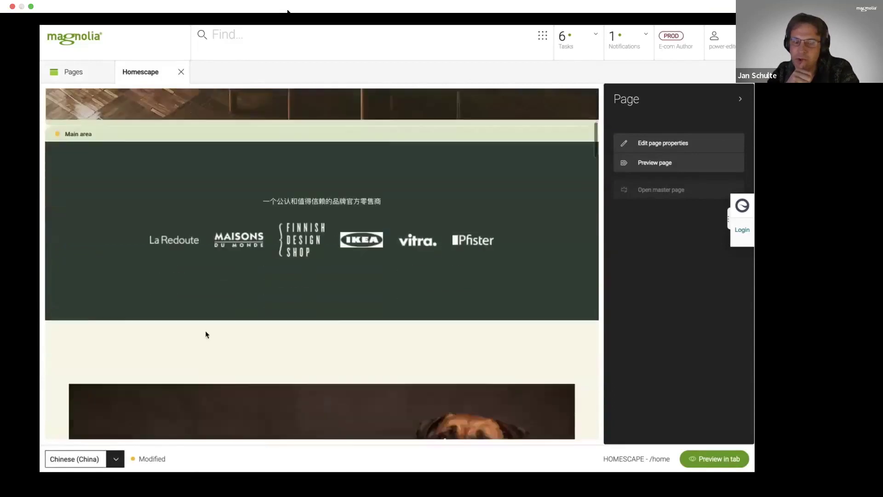
scroll(205, 335, down, 2)
click(117, 462)
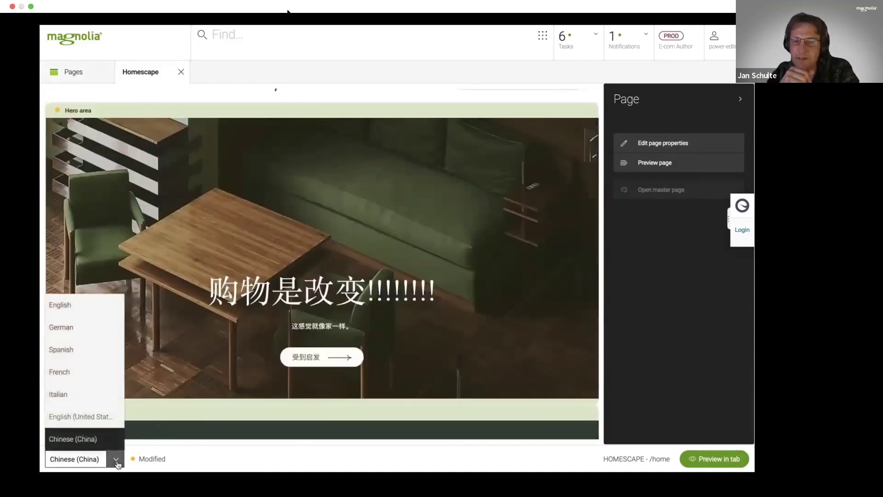
click(85, 306)
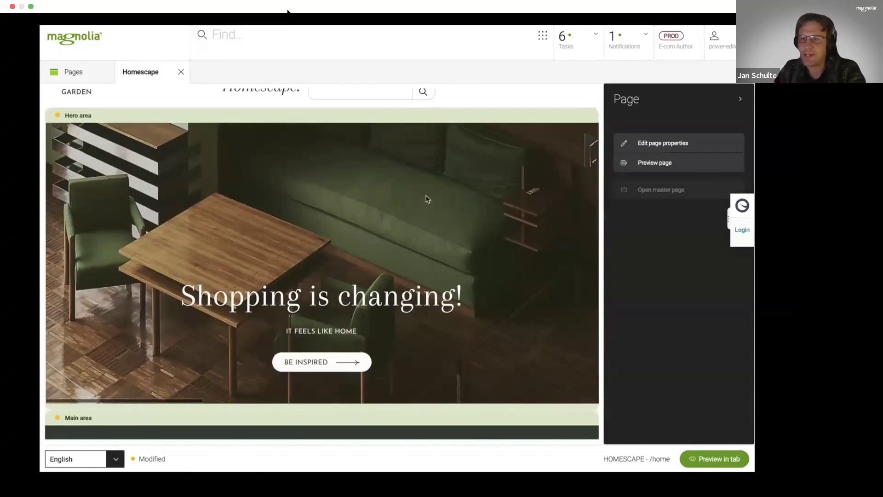
Select the hero area and edit its banner card, titling it 'Multiple deployments per day are a good idea.'.
click(420, 117)
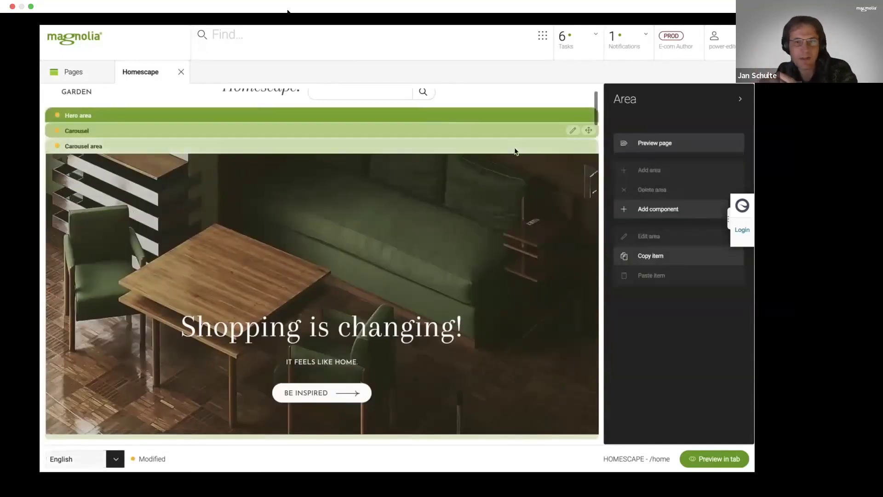
click(541, 192)
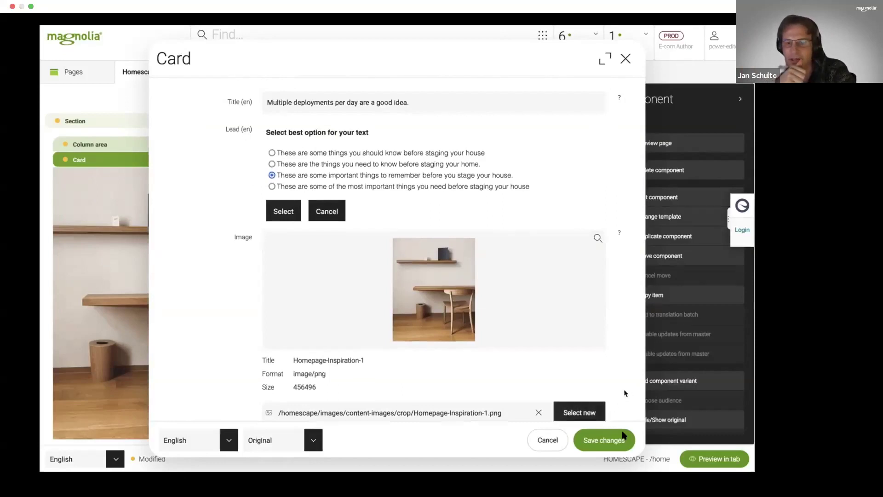
scroll(624, 399, down, 2)
Save the card's new title and scroll down to the product section.
click(603, 440)
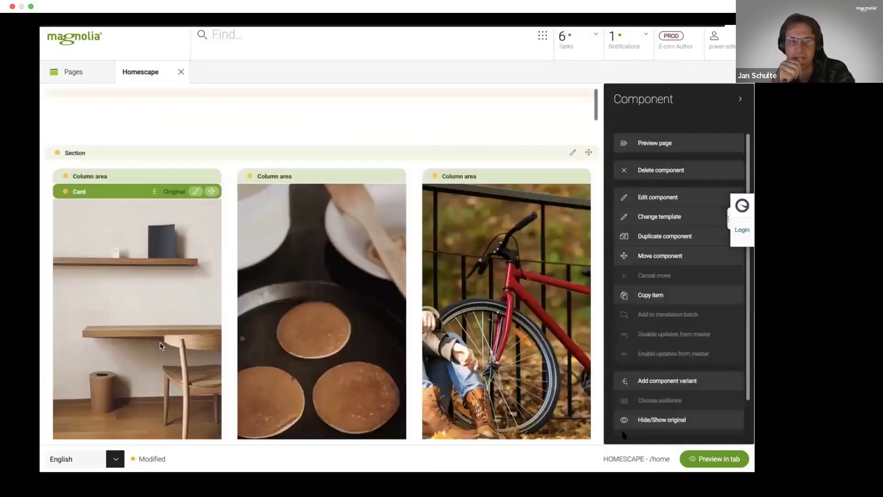
scroll(161, 346, down, 3)
scroll(154, 389, down, 3)
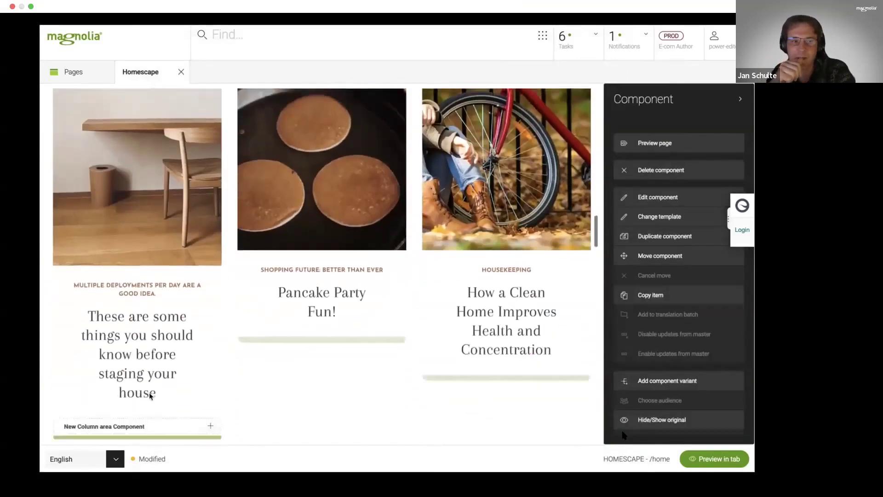
scroll(169, 355, down, 8)
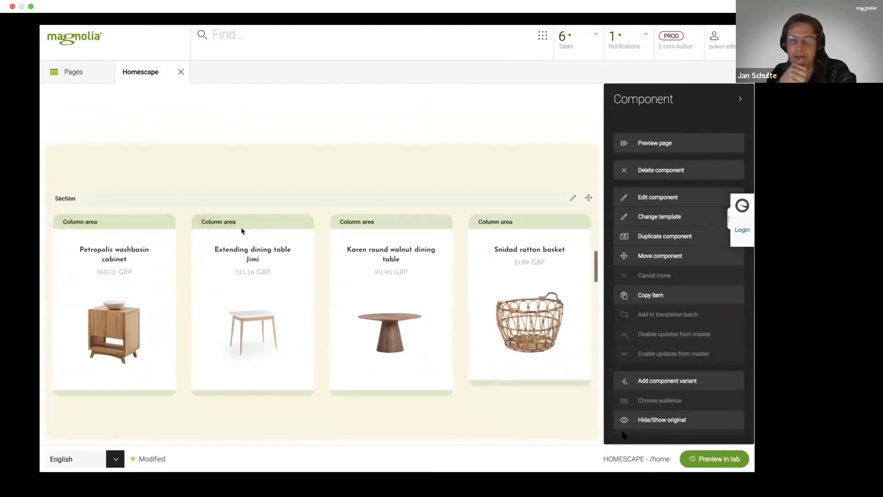
Browse the Mercure and Odensik cabinets for the first product, then cancel without changes.
click(115, 225)
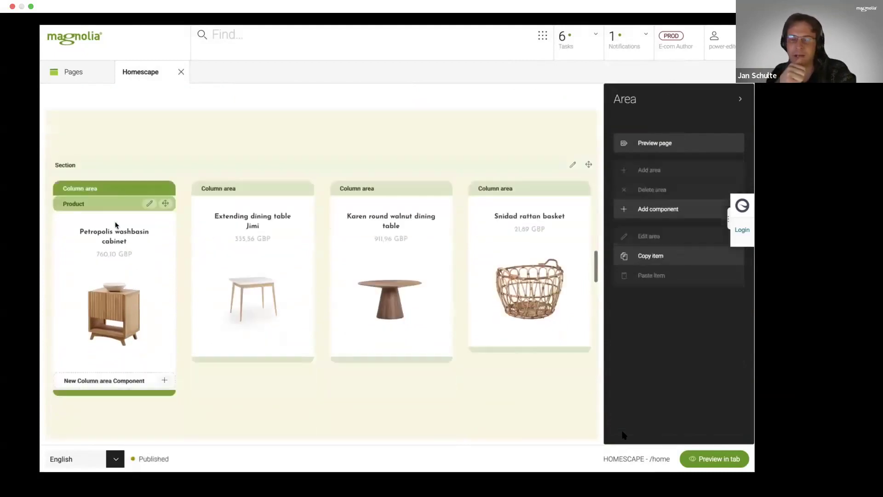
click(148, 205)
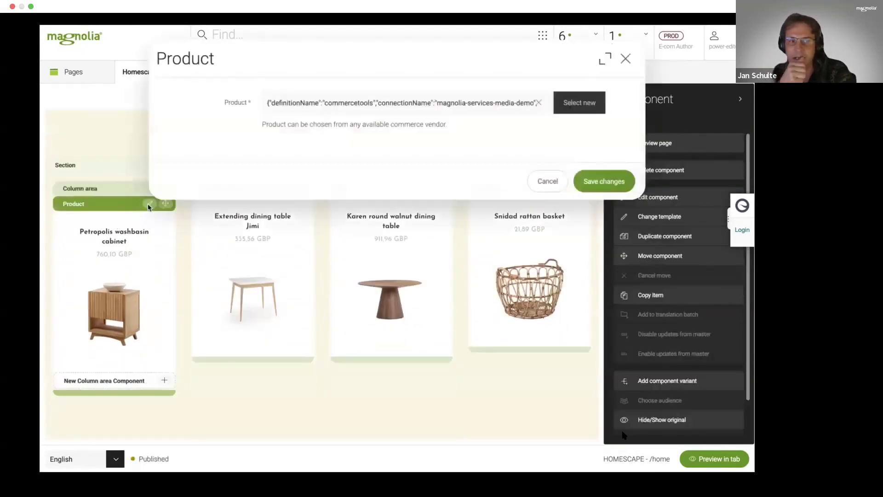
click(585, 103)
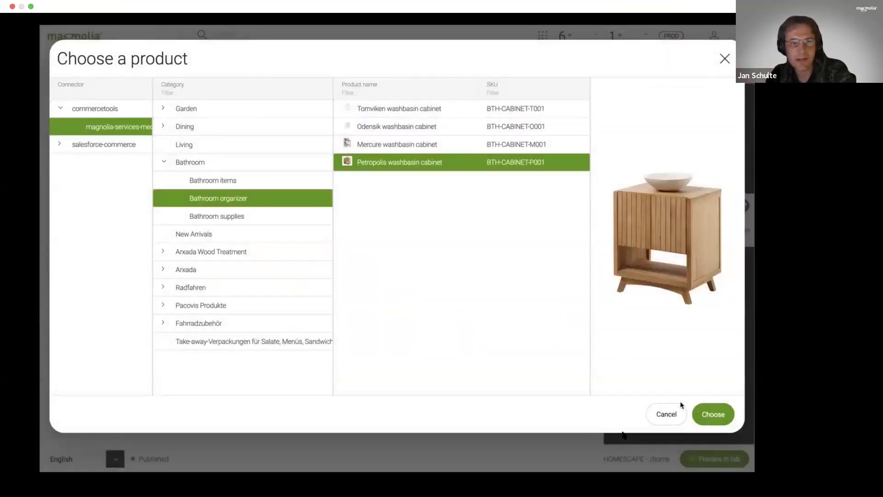
click(405, 145)
click(405, 125)
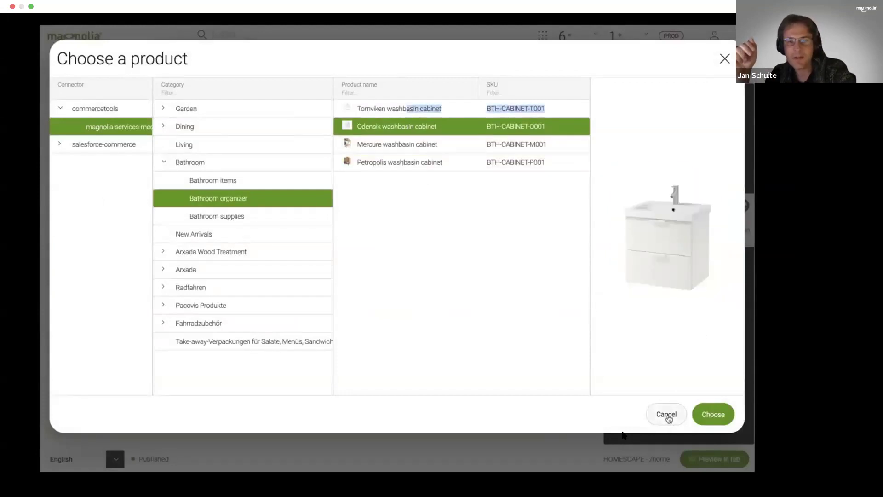
click(221, 91)
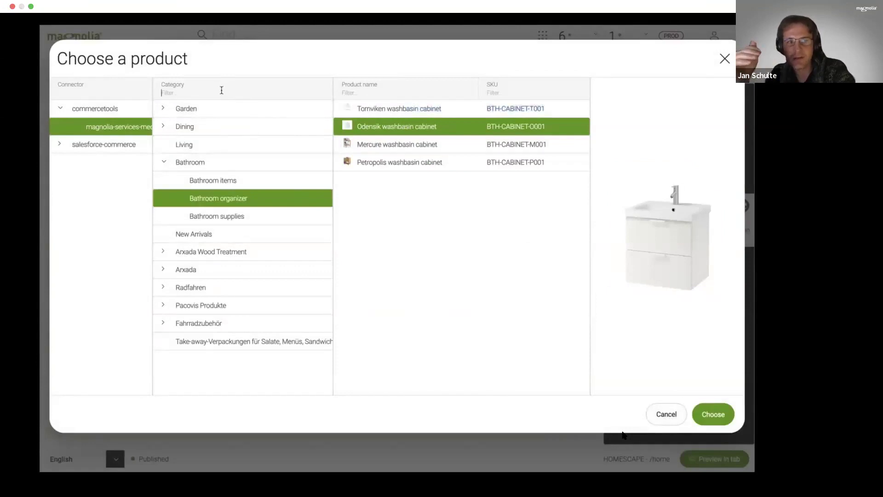
click(668, 413)
click(542, 190)
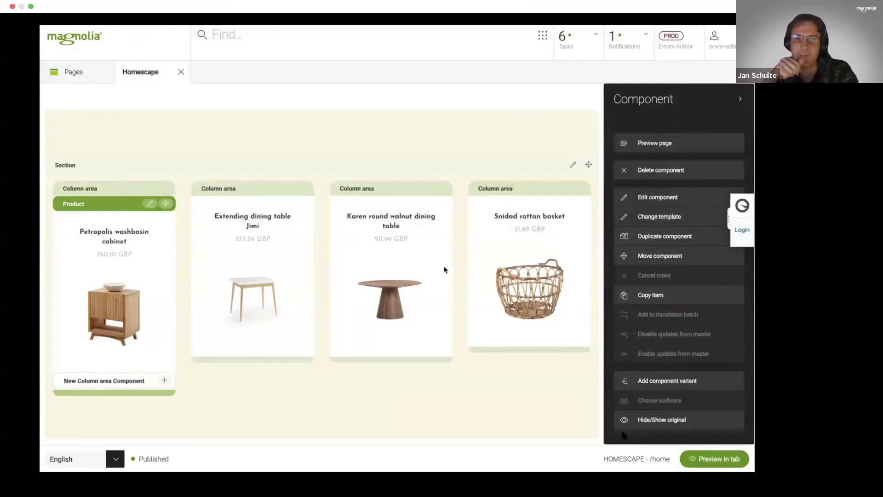
scroll(445, 270, down, 4)
scroll(445, 268, down, 5)
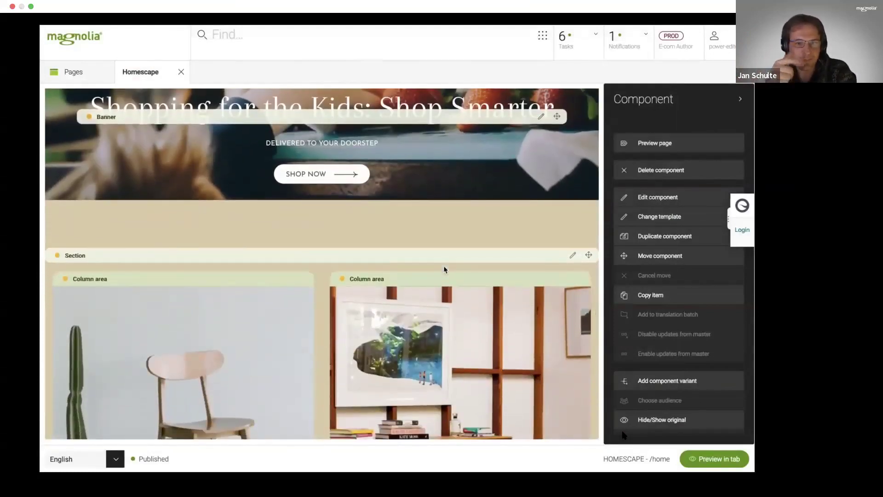
scroll(444, 266, up, 1)
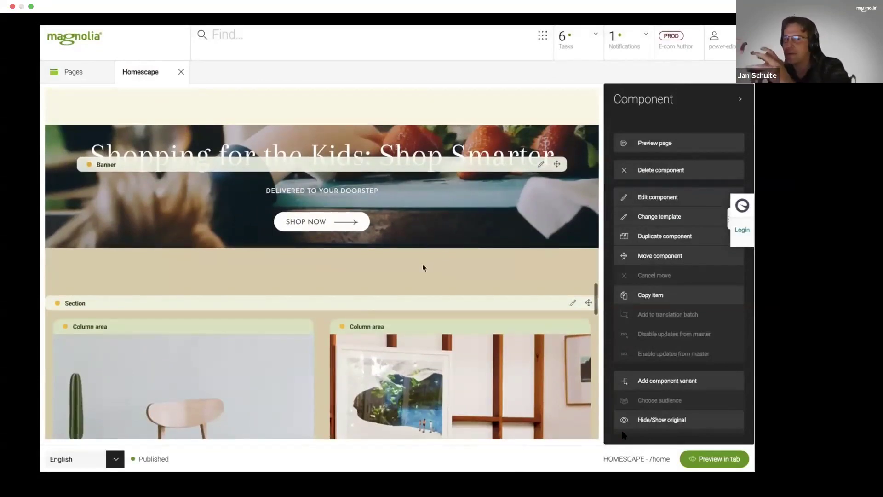
scroll(424, 268, down, 5)
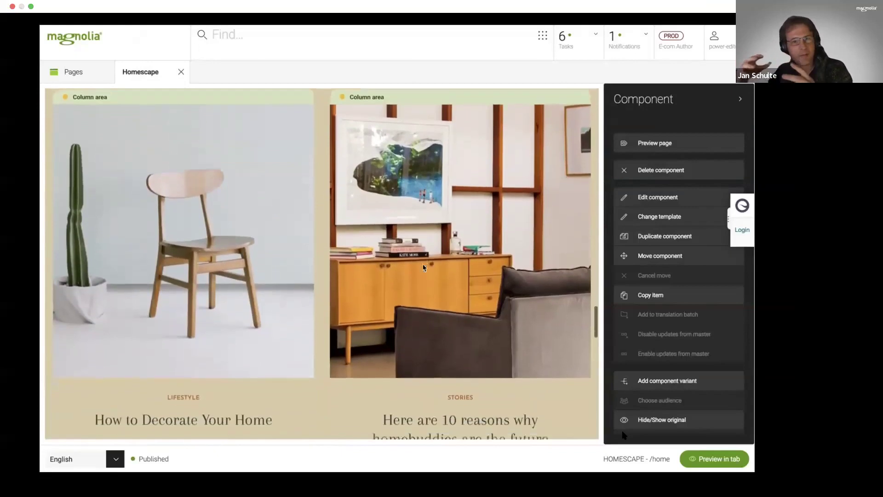
scroll(423, 268, down, 4)
scroll(424, 267, down, 4)
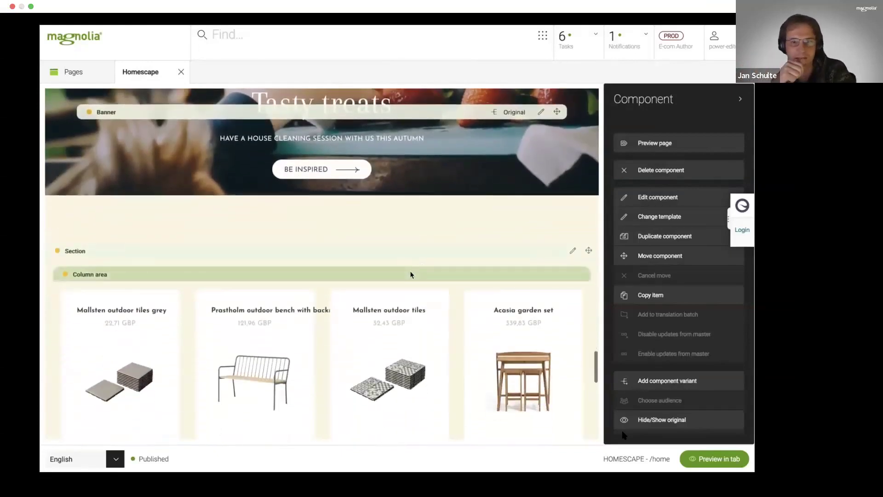
click(410, 271)
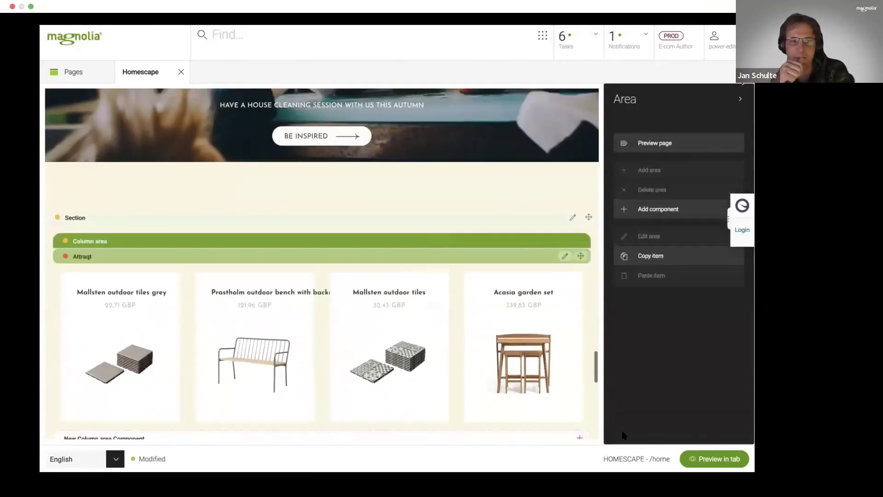
click(741, 99)
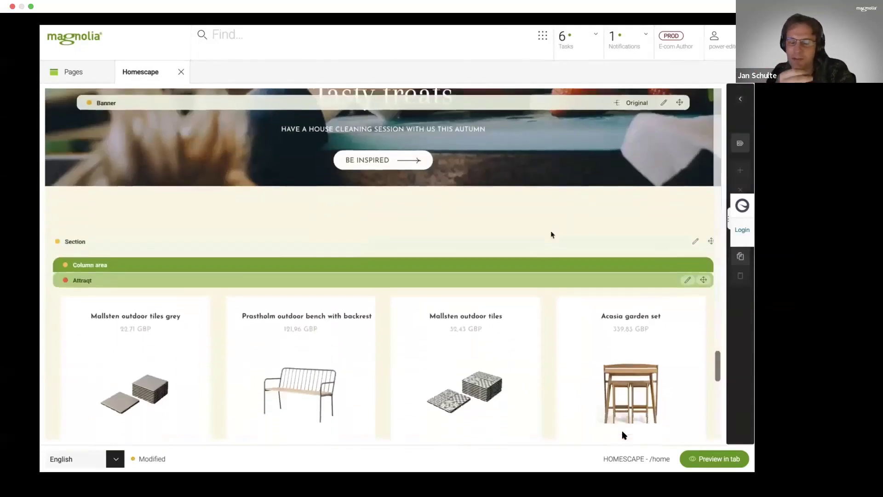
scroll(552, 233, down, 1)
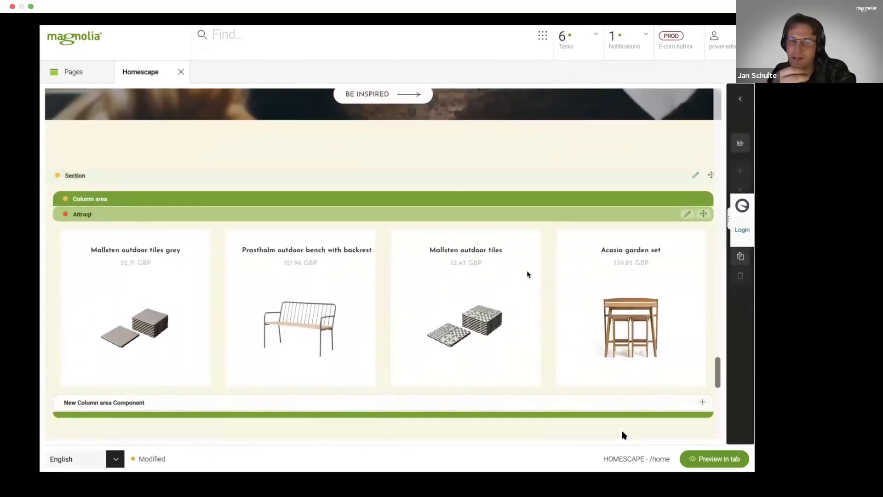
click(688, 213)
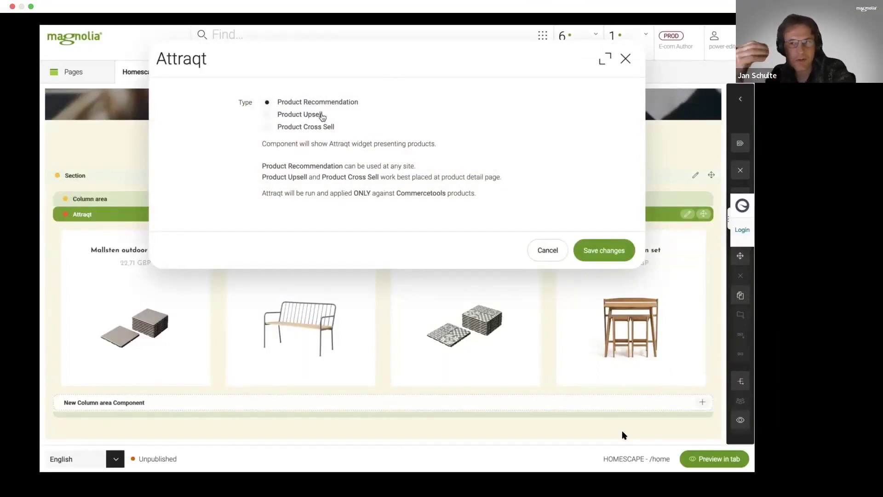
click(535, 251)
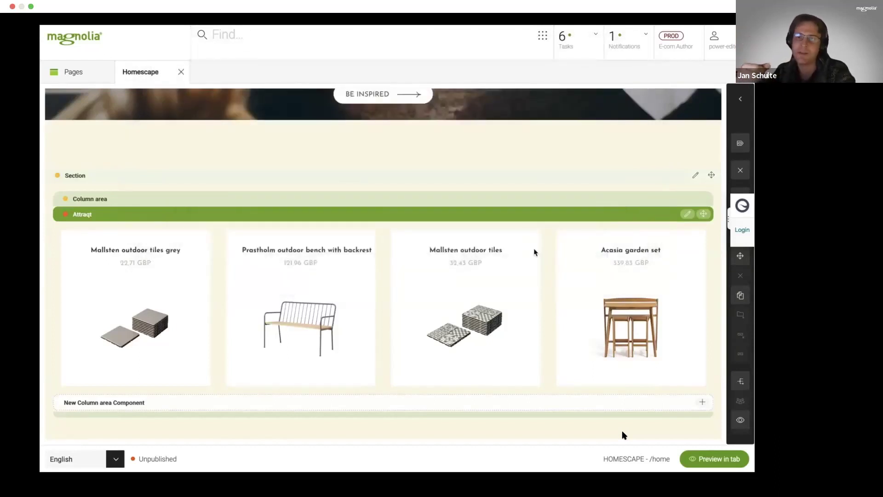
scroll(535, 251, down, 3)
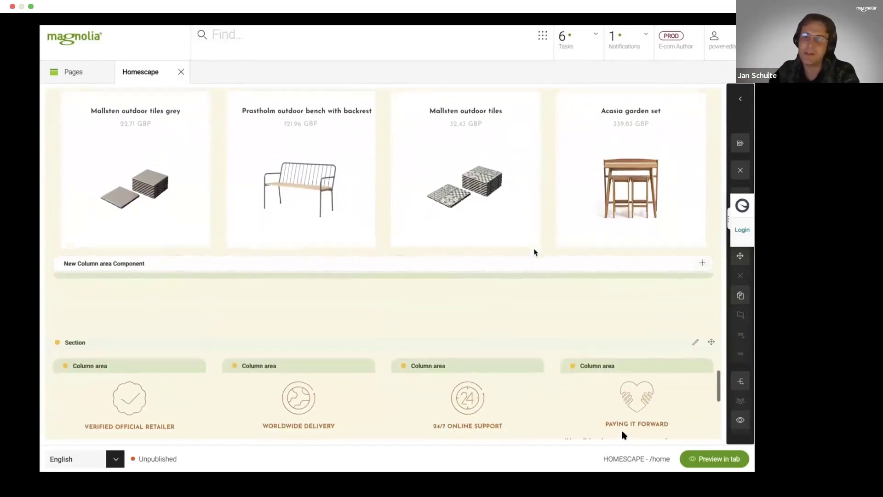
scroll(535, 251, down, 7)
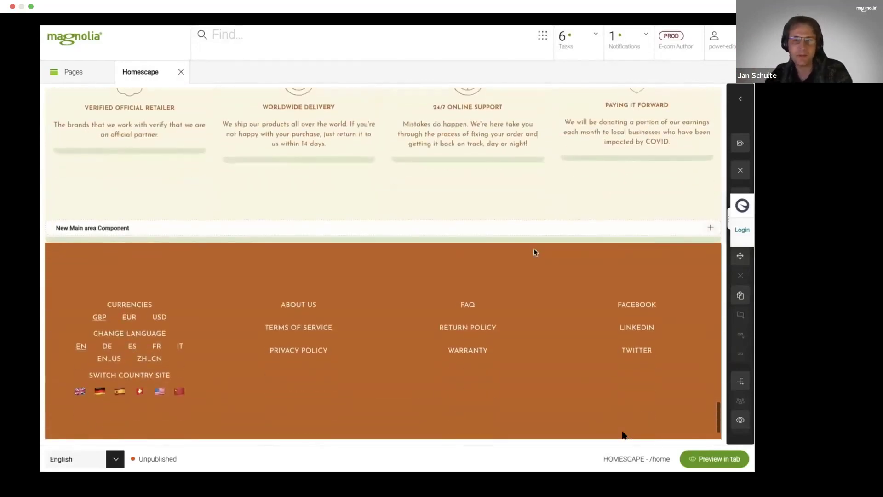
scroll(535, 251, up, 15)
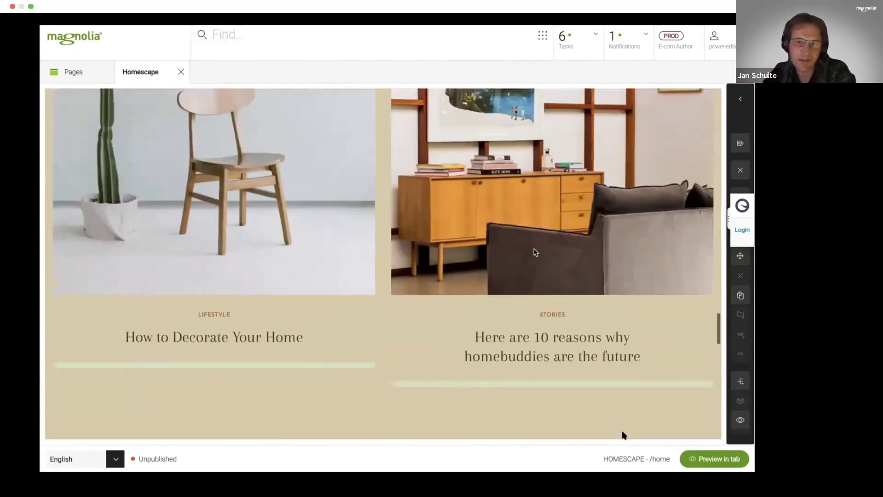
scroll(536, 251, up, 1)
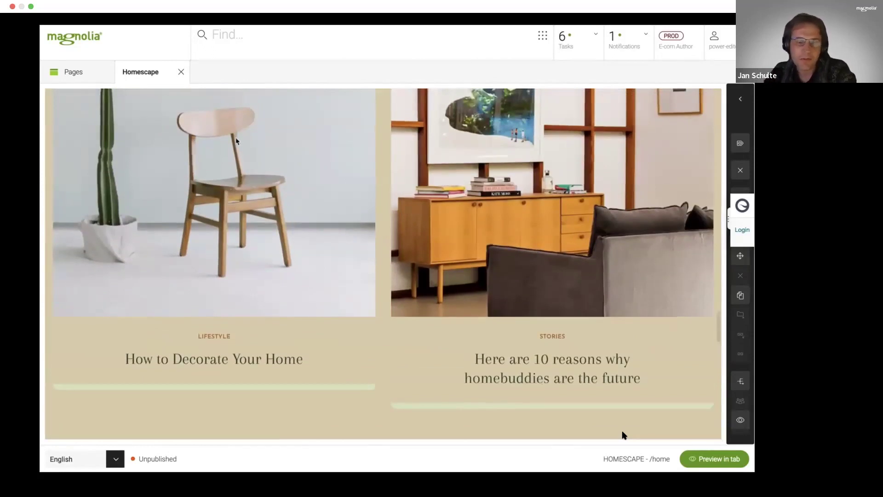
scroll(236, 140, up, 3)
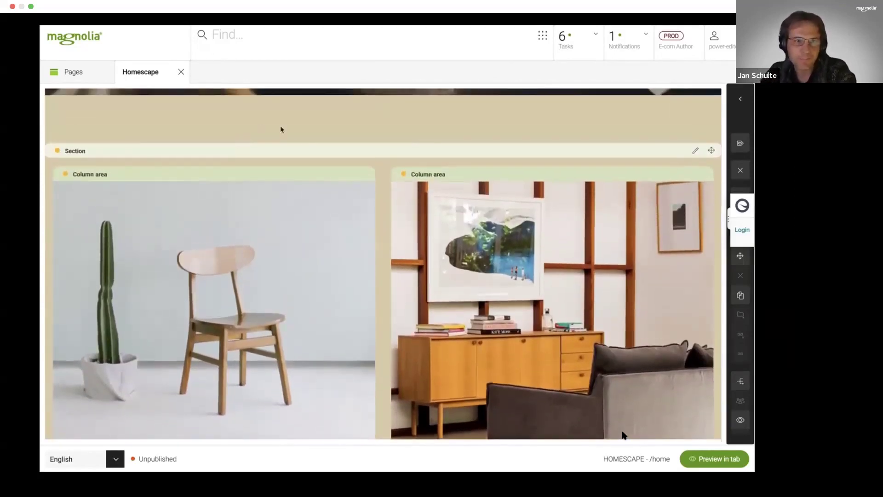
Close the English editor, open home_de, and scroll through its German article cards.
click(182, 71)
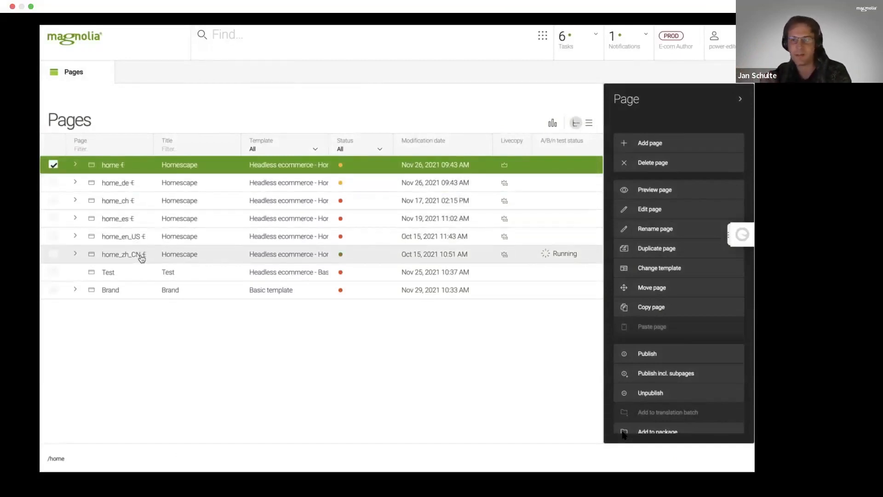
double_click(118, 184)
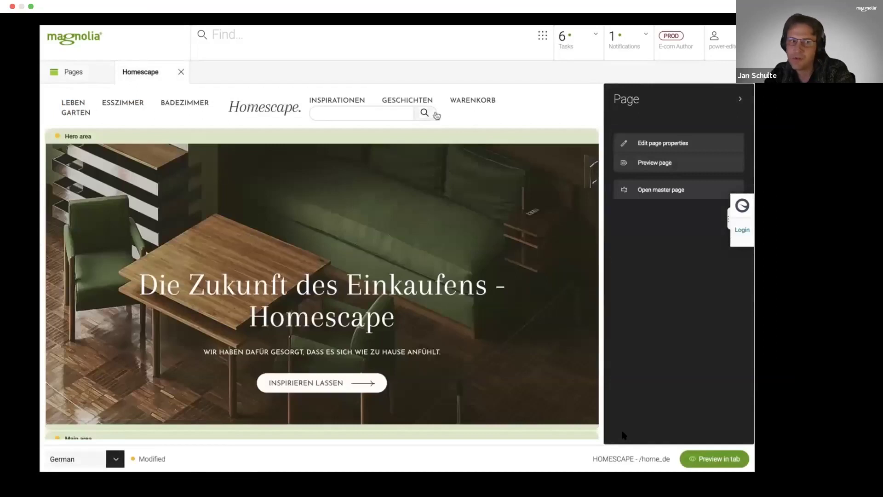
scroll(389, 217, down, 5)
scroll(390, 217, down, 10)
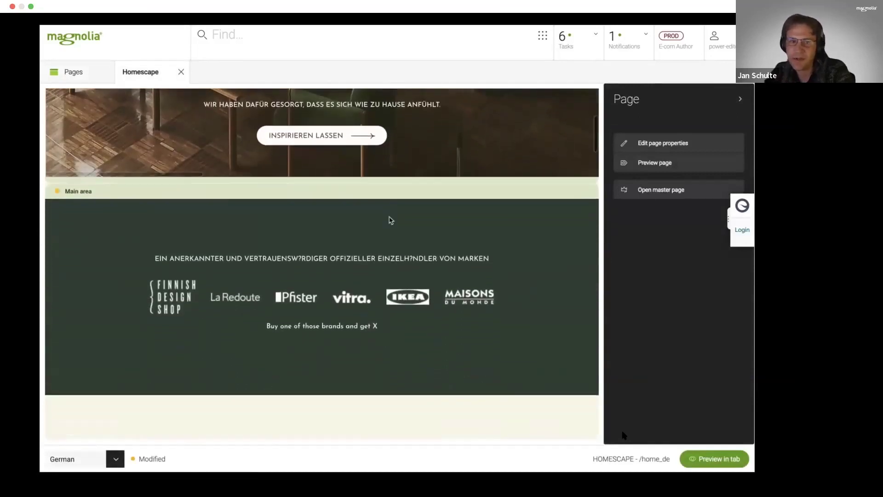
scroll(390, 220, down, 3)
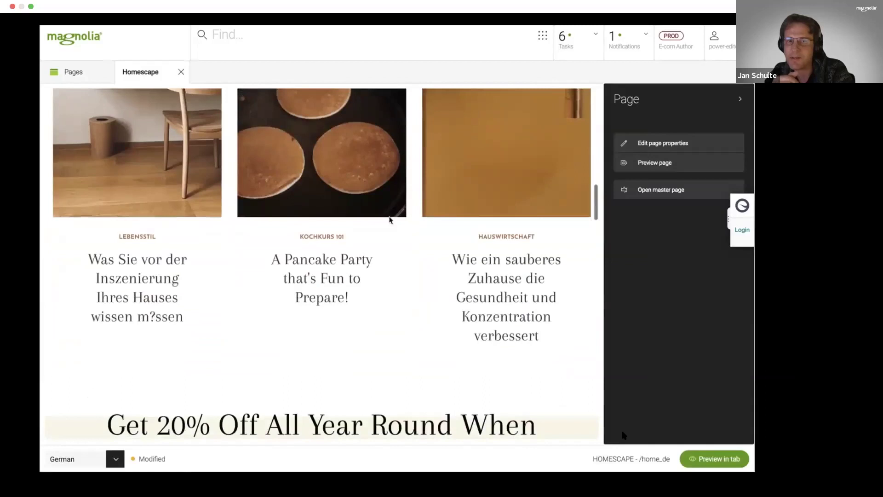
scroll(390, 220, up, 4)
scroll(389, 220, up, 1)
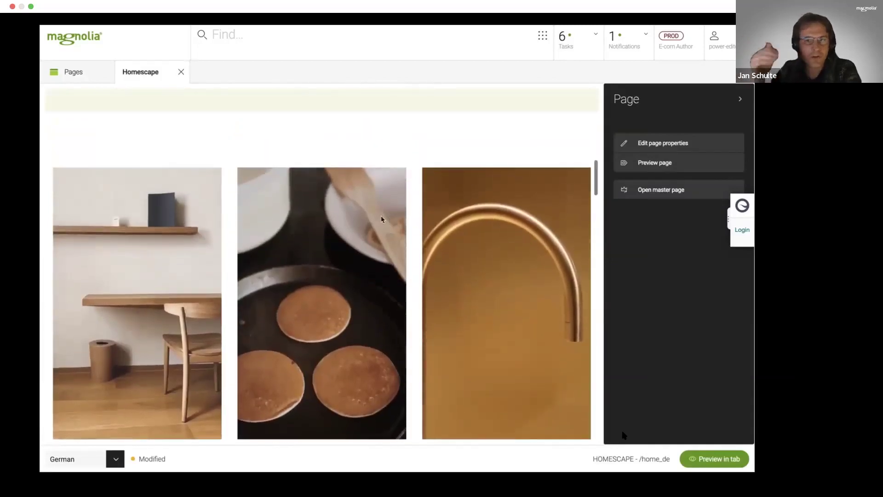
Relink the Hauswirtschaft card's title, lead and image to the master and save it.
click(325, 149)
click(319, 176)
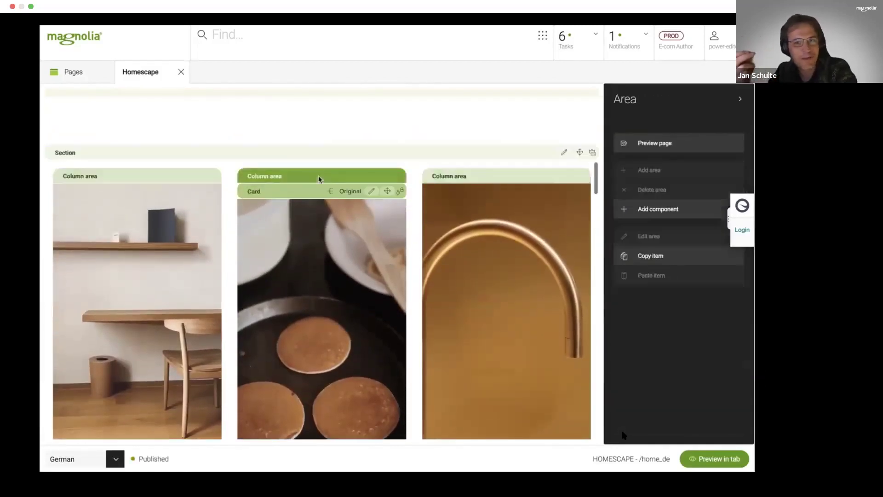
click(476, 191)
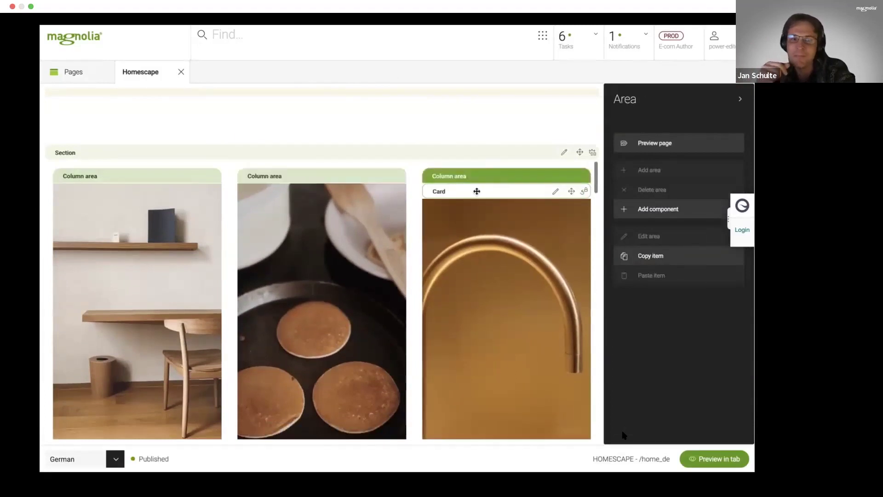
click(478, 191)
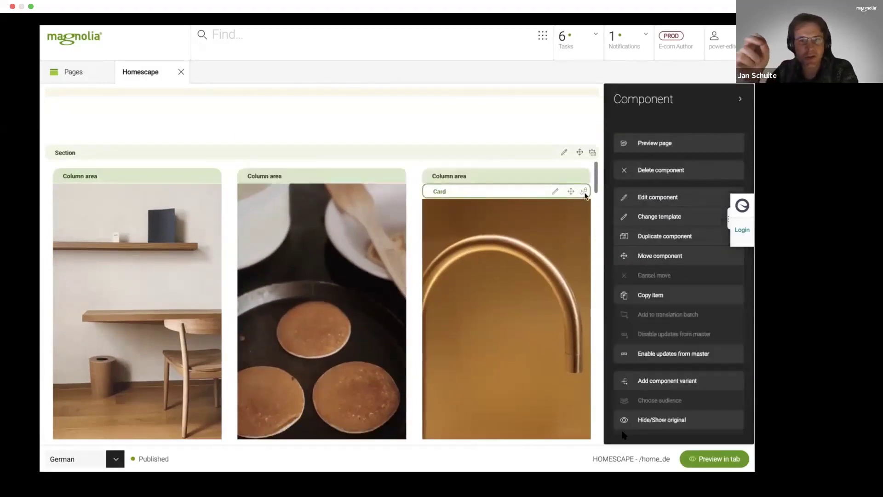
click(554, 192)
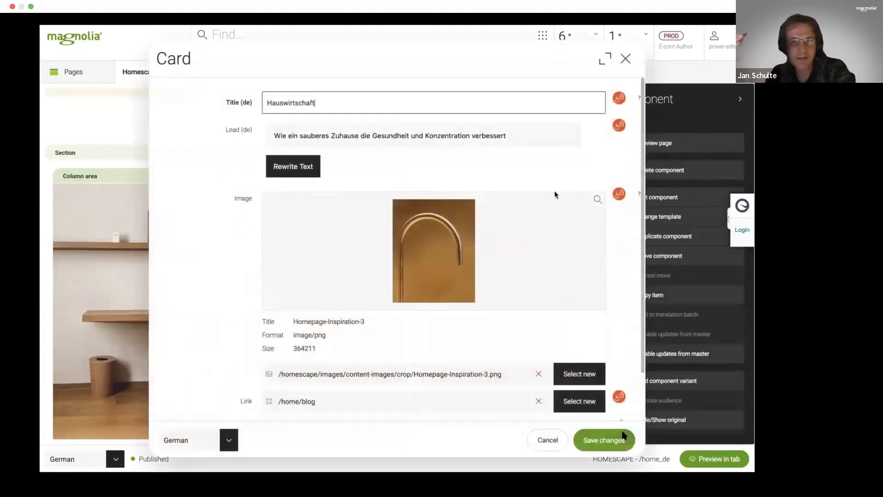
click(620, 98)
click(619, 125)
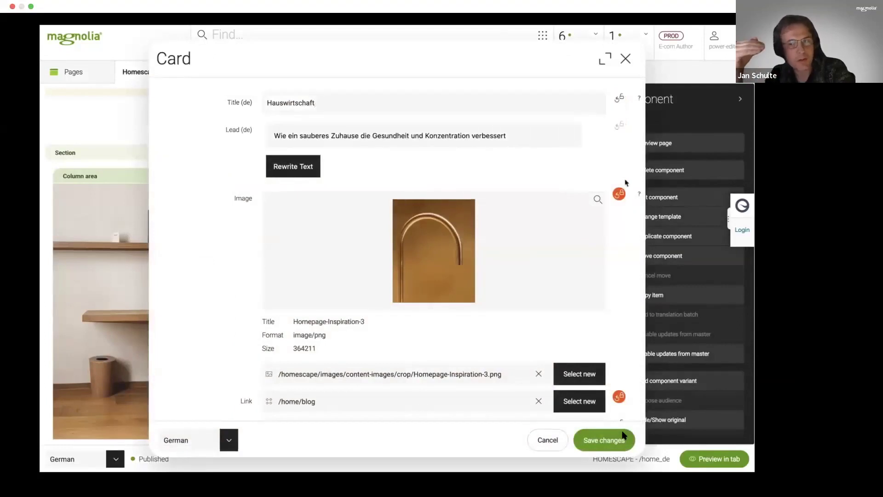
click(619, 193)
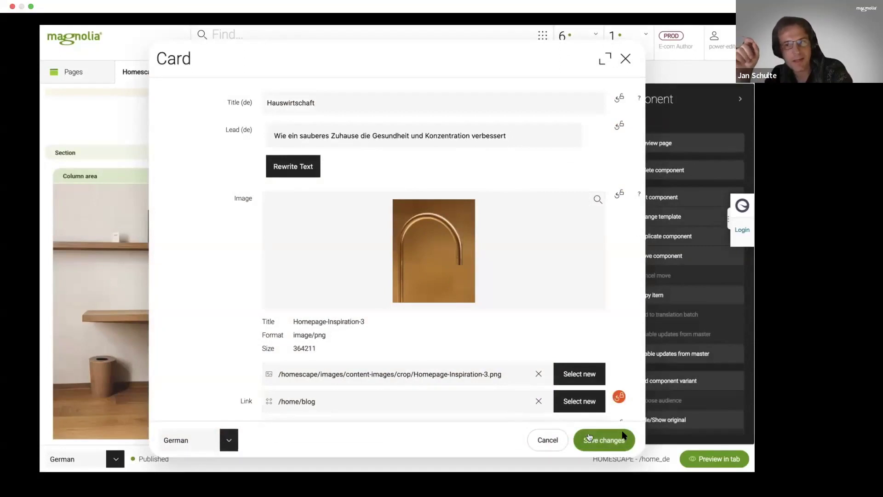
click(593, 440)
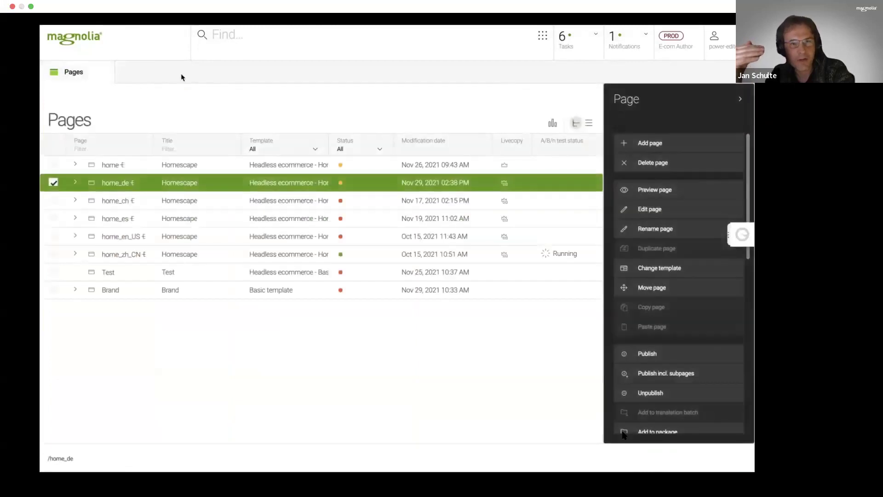
Push the master home page's changes to /home_ch and /home_es.
click(162, 166)
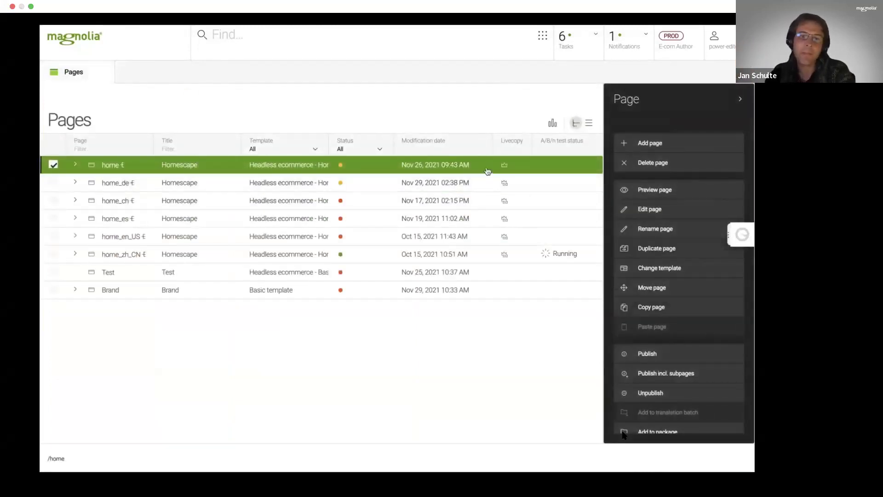
scroll(701, 315, down, 2)
scroll(701, 315, down, 3)
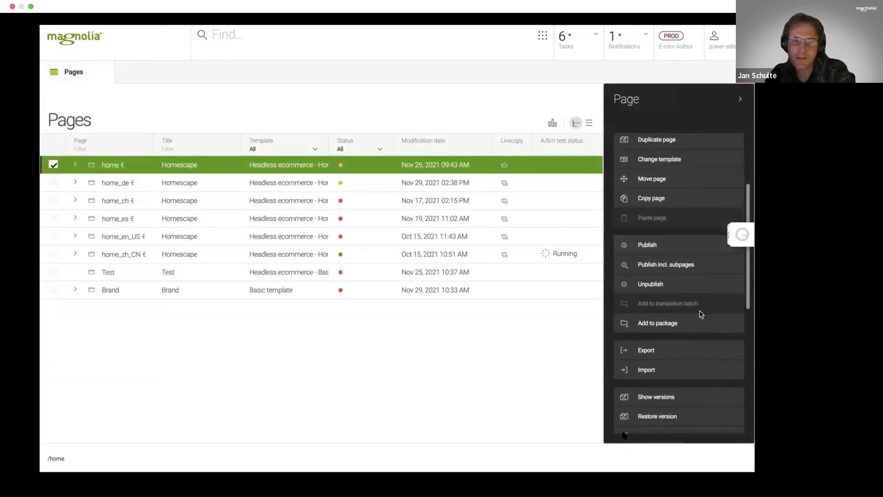
scroll(701, 316, down, 5)
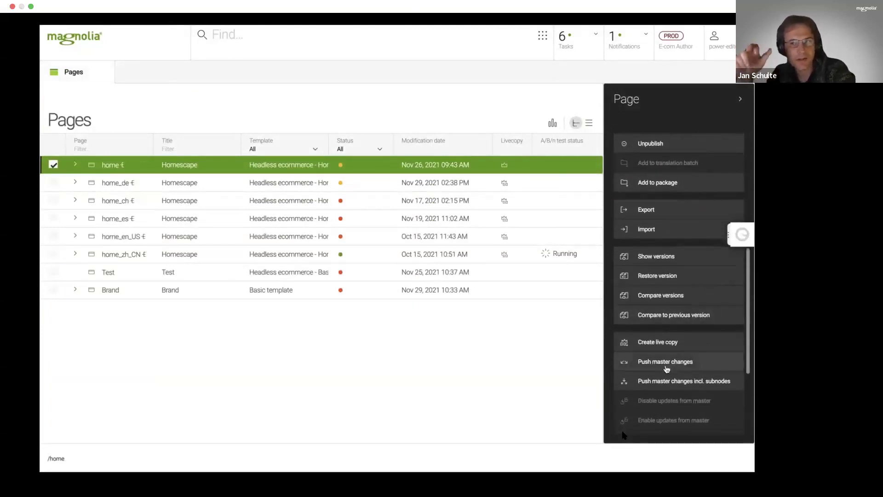
click(666, 363)
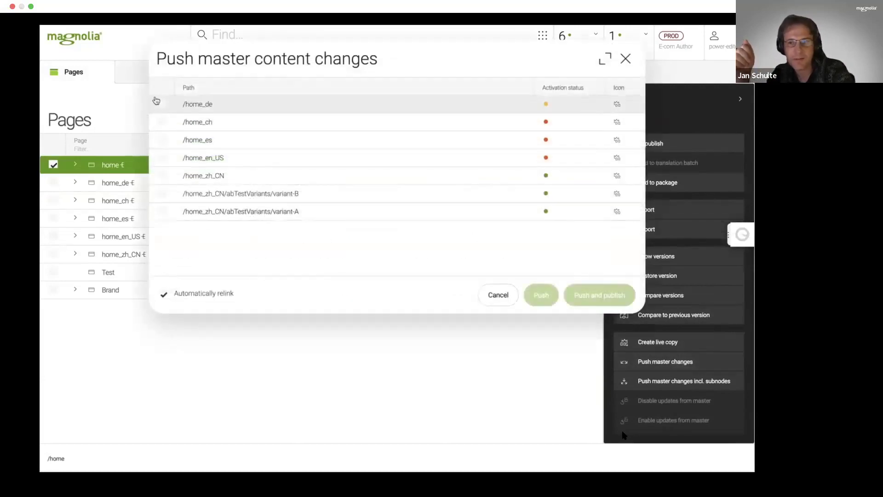
click(165, 121)
click(165, 141)
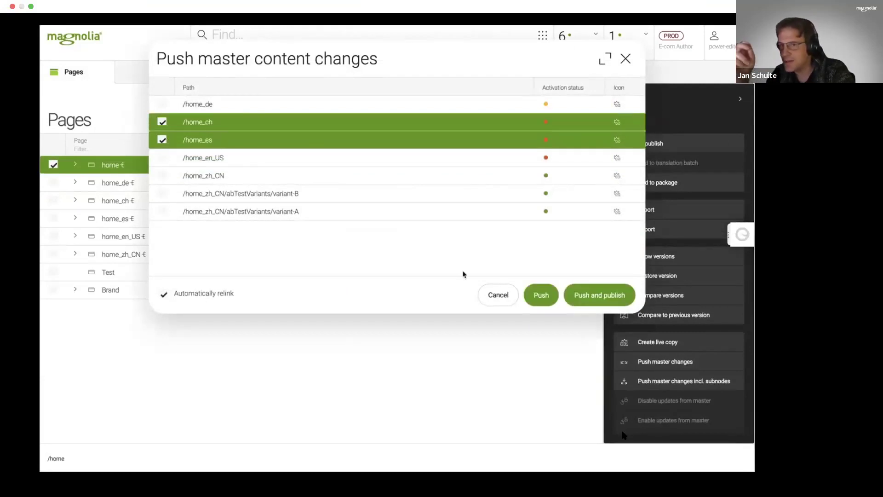
click(540, 294)
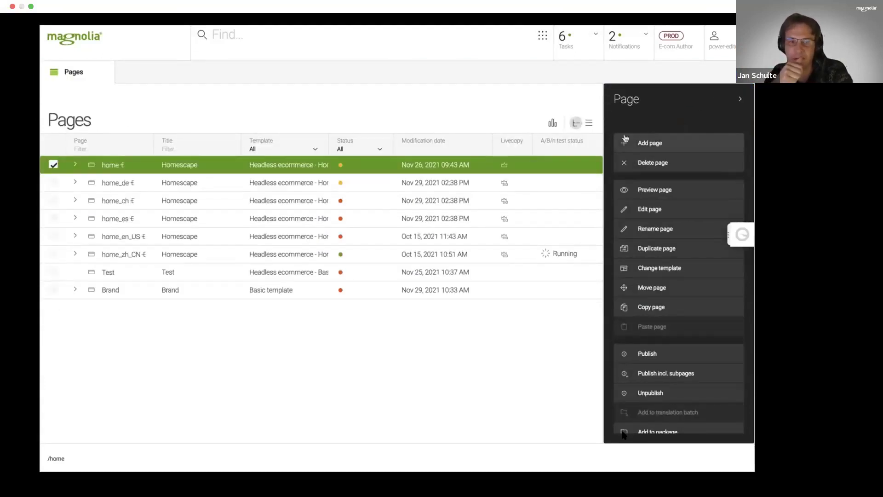
Open the app launcher grid and go to Inspirations under Content Pool.
click(544, 37)
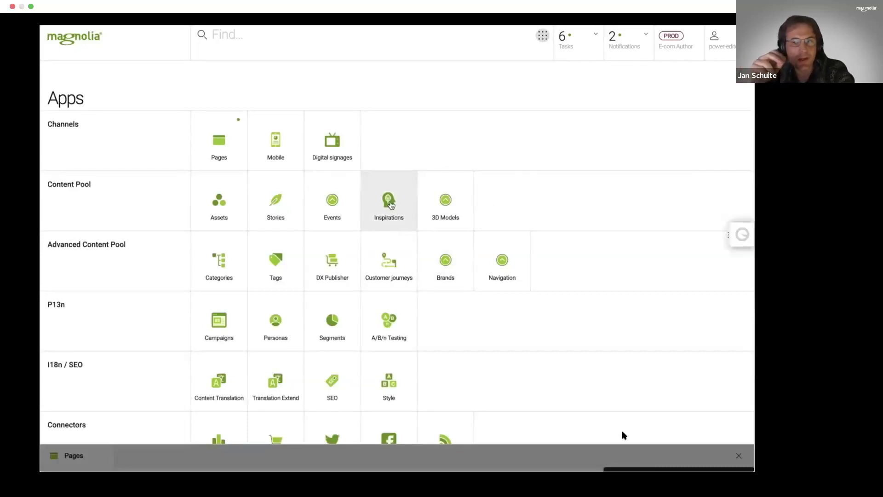
mouse_move(574, 426)
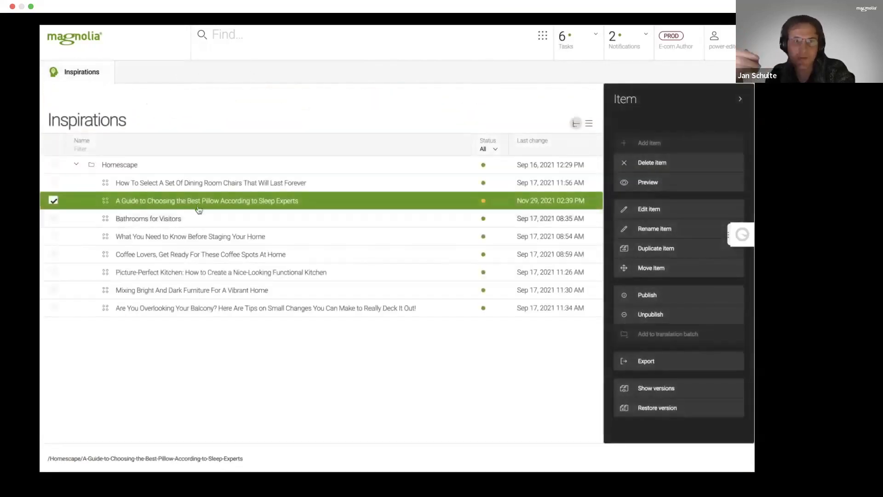
Open the pillow guide article and scroll through its content and product cards.
double_click(198, 201)
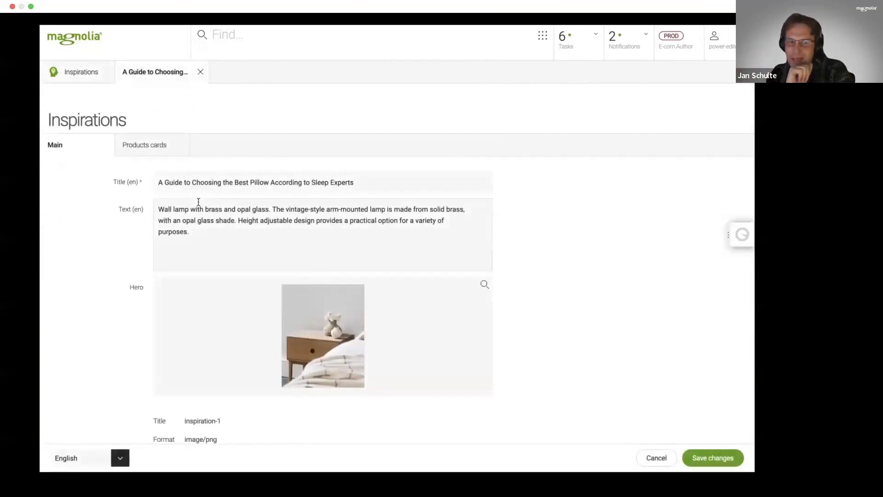
scroll(199, 203, down, 1)
scroll(199, 202, down, 5)
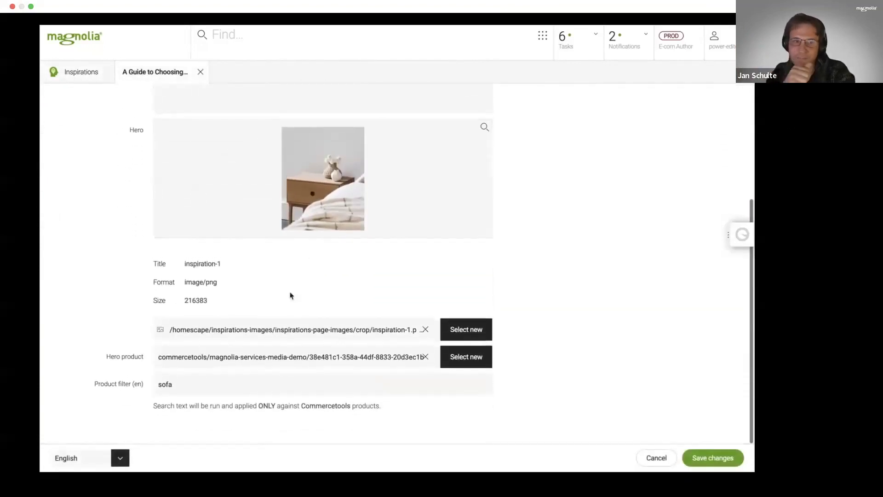
scroll(192, 219, up, 6)
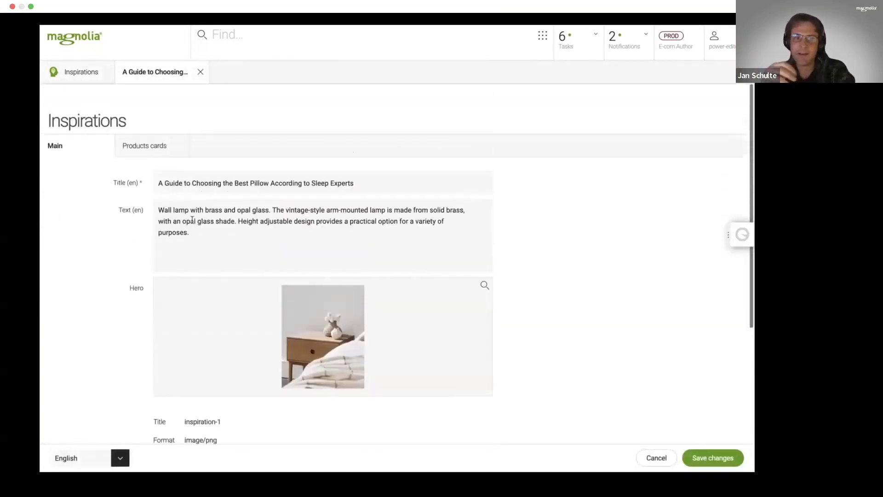
click(146, 144)
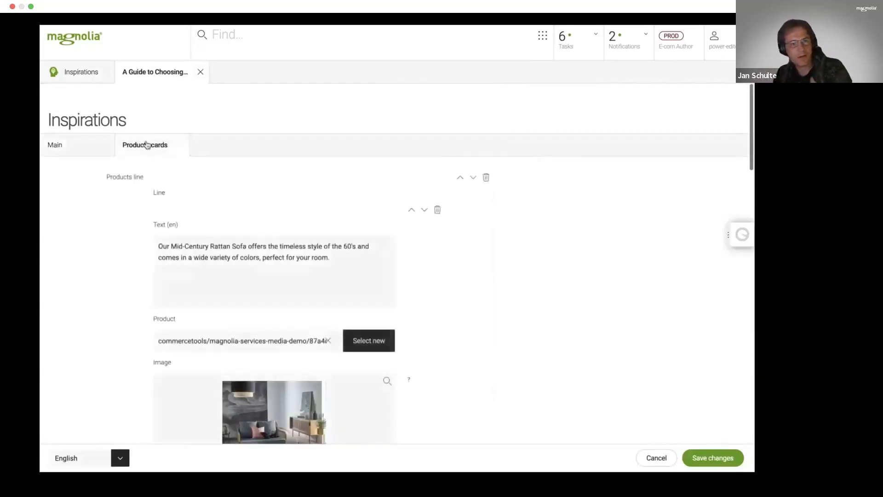
scroll(179, 250, down, 9)
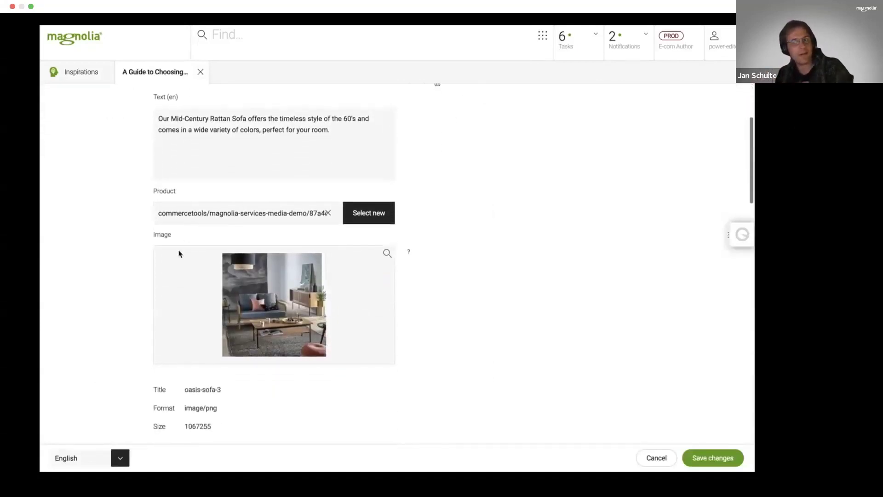
scroll(179, 253, down, 1)
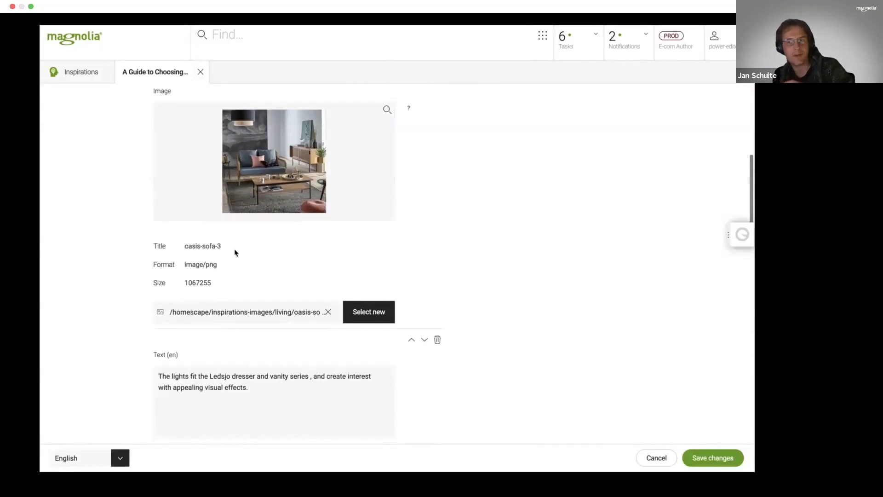
Check the available content languages, keep English, and close the article editor.
click(119, 457)
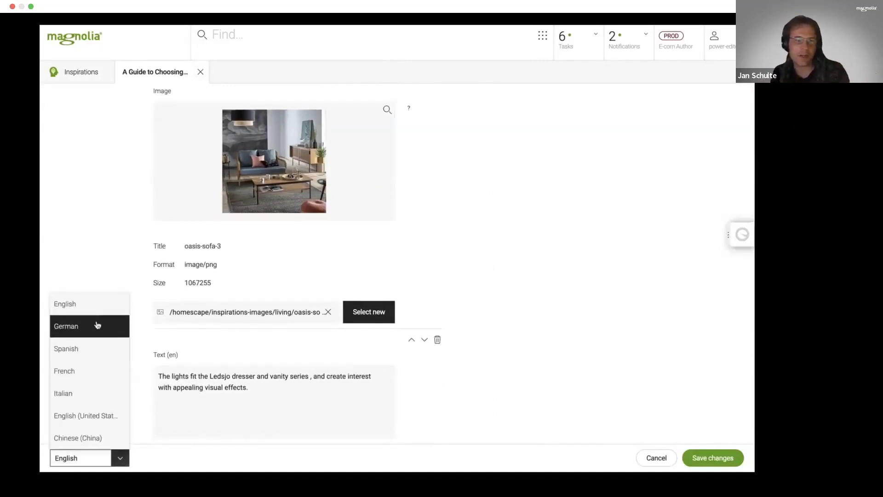
click(111, 234)
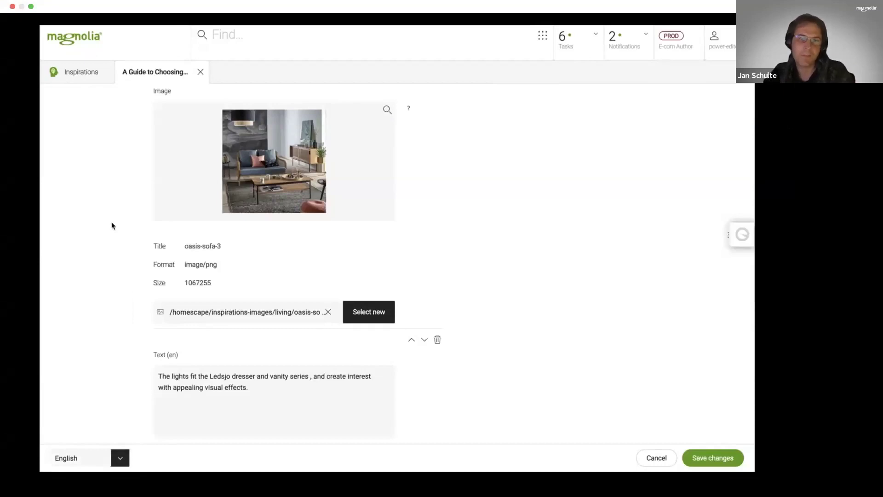
click(200, 72)
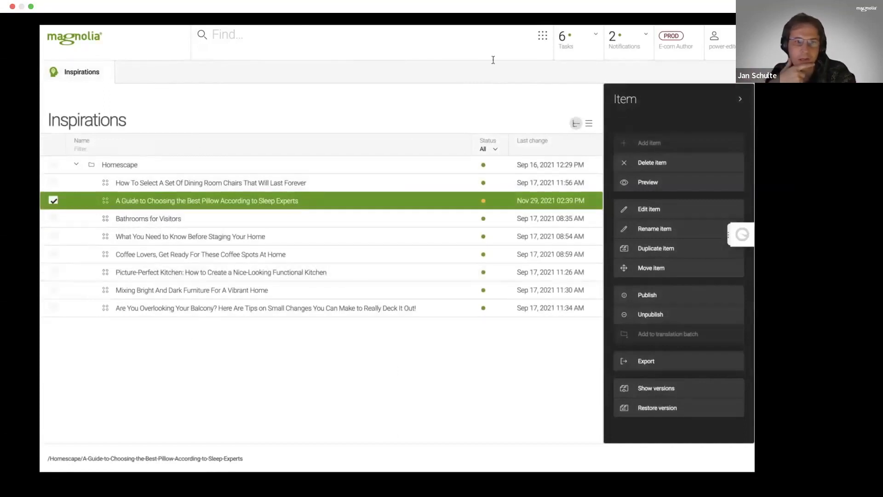
Launch the Stories app from the apps overview and open the pancake party story.
click(542, 38)
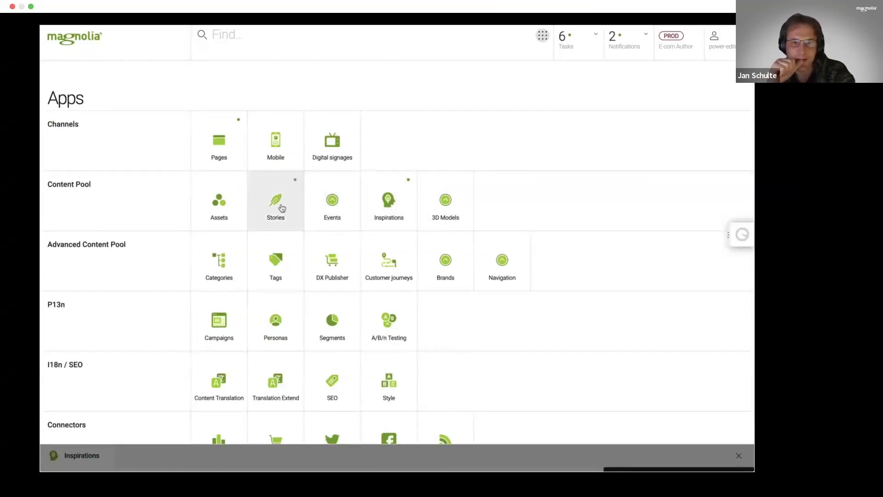
click(282, 207)
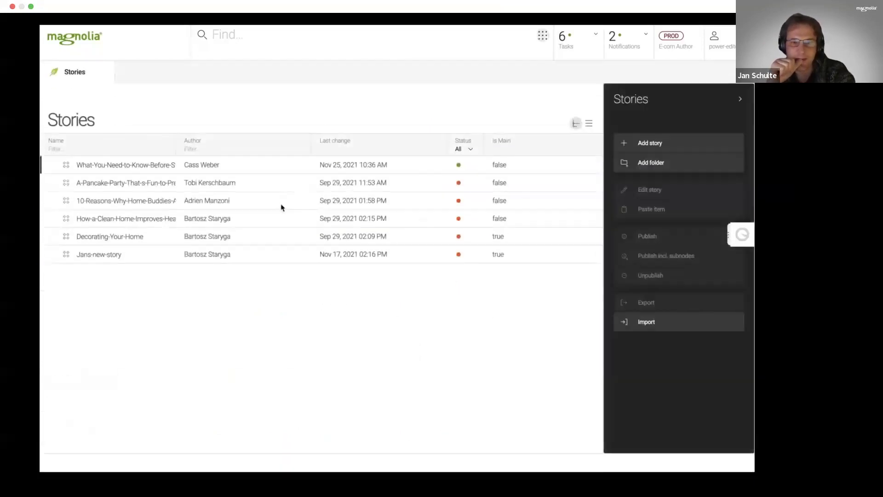
double_click(124, 183)
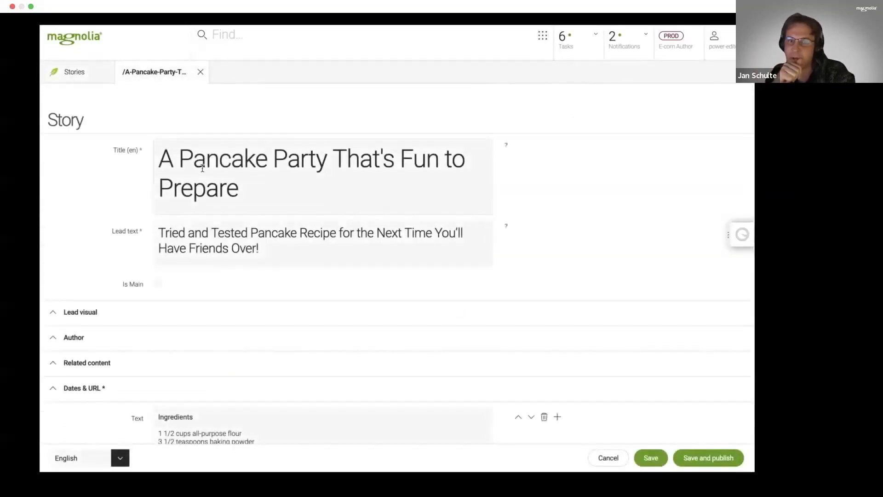
Scroll through the pancake story form and check its content languages, keeping English.
scroll(211, 244, down, 2)
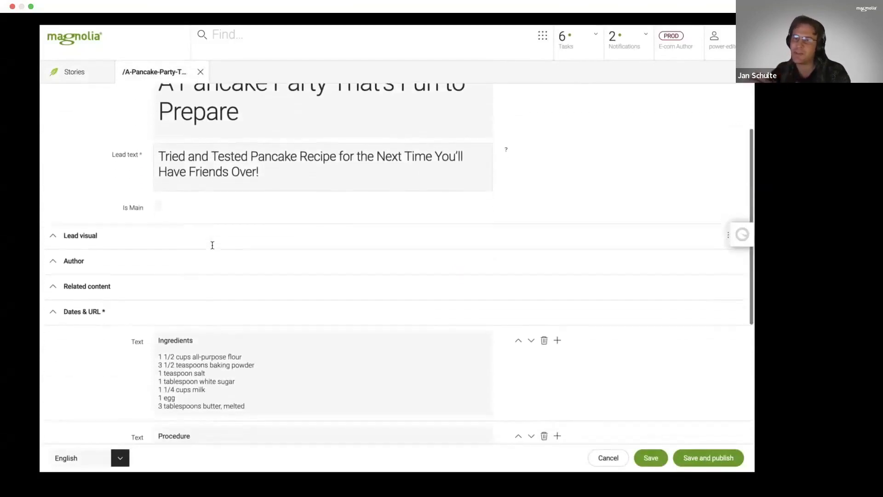
scroll(212, 249, down, 3)
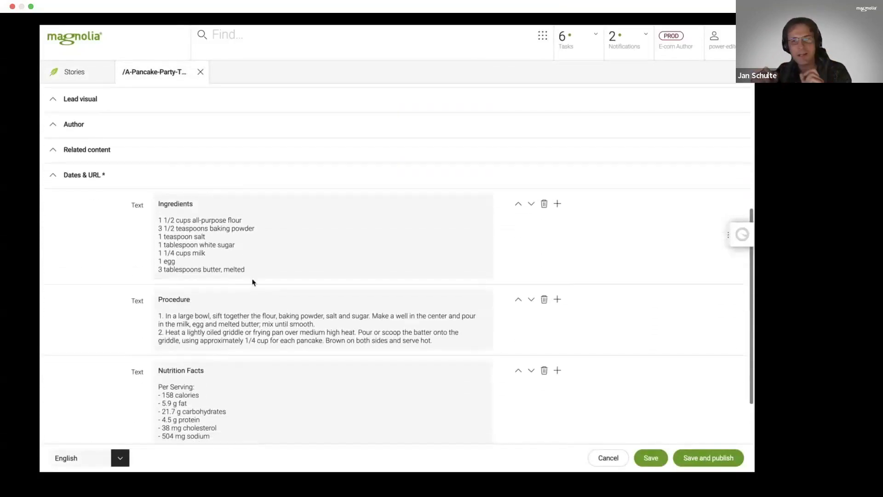
scroll(283, 355, down, 2)
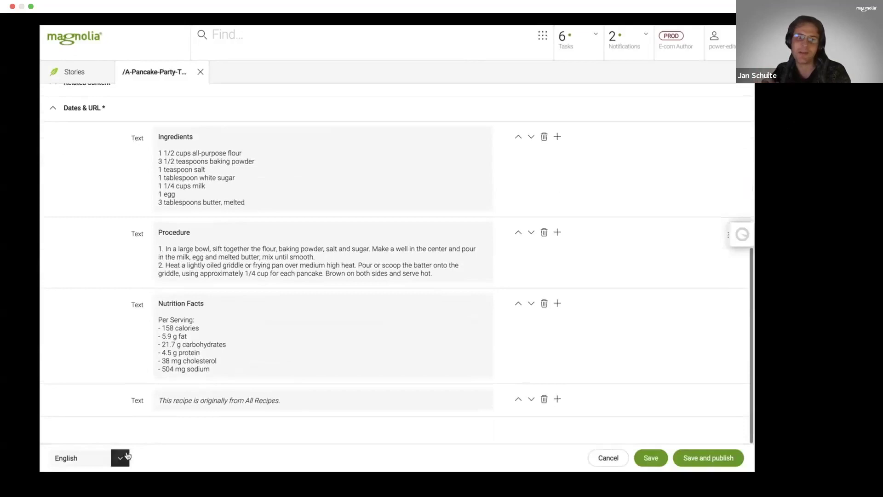
click(124, 457)
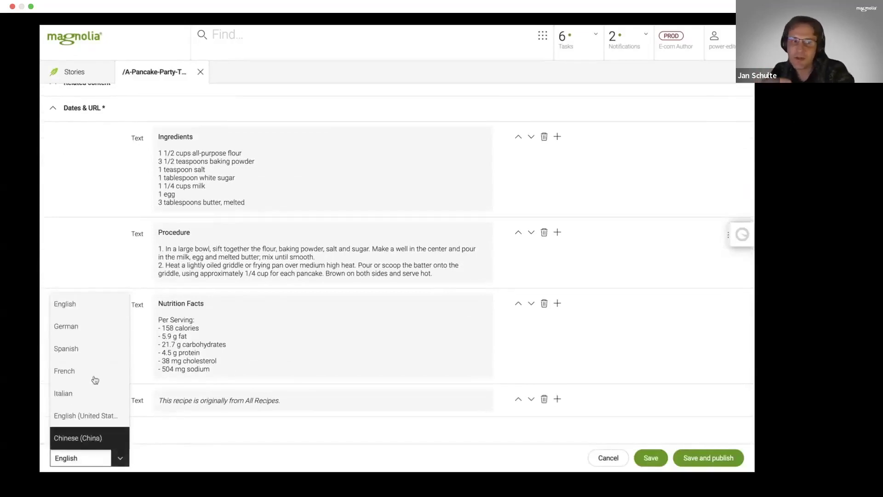
click(101, 231)
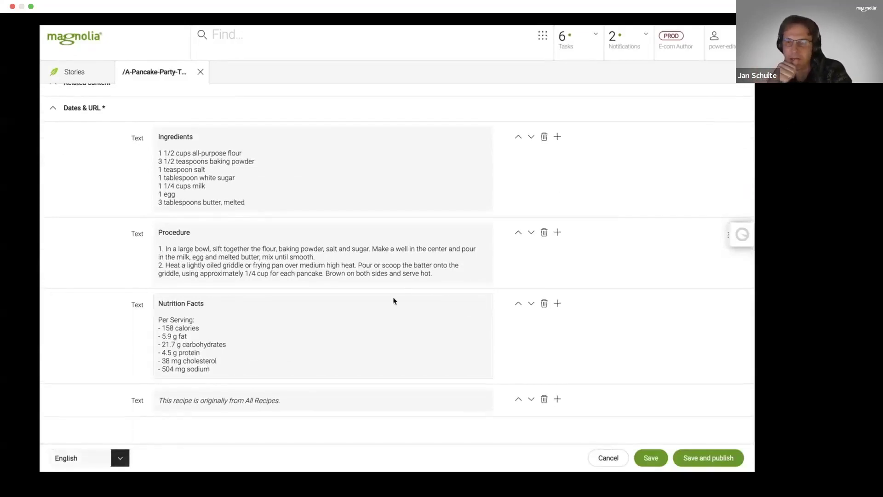
scroll(394, 300, up, 8)
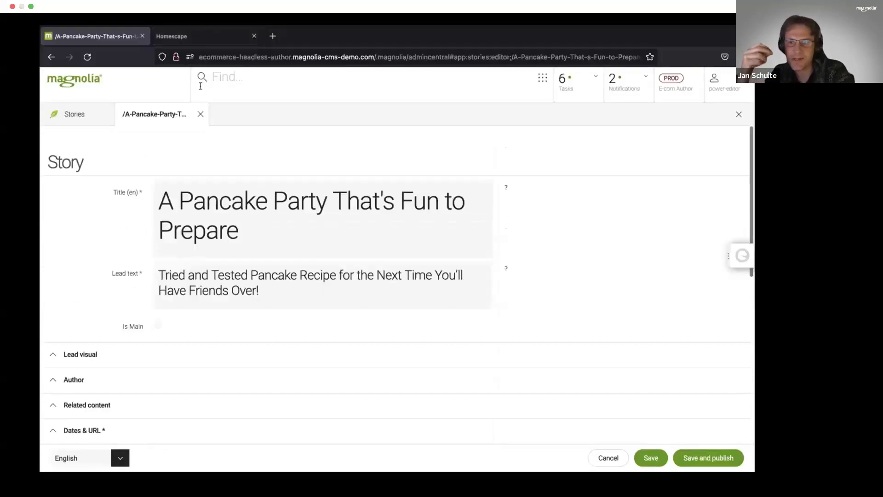
Close the pancake party story and launch the Campaigns app.
click(202, 73)
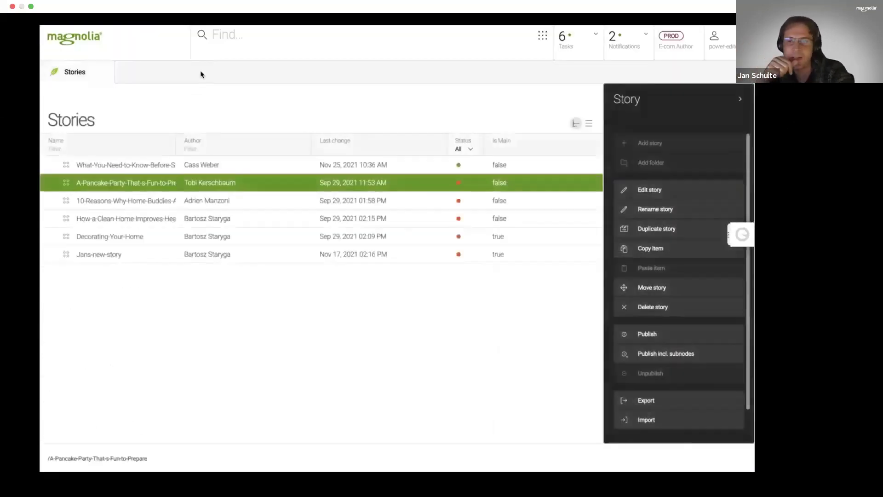
click(543, 41)
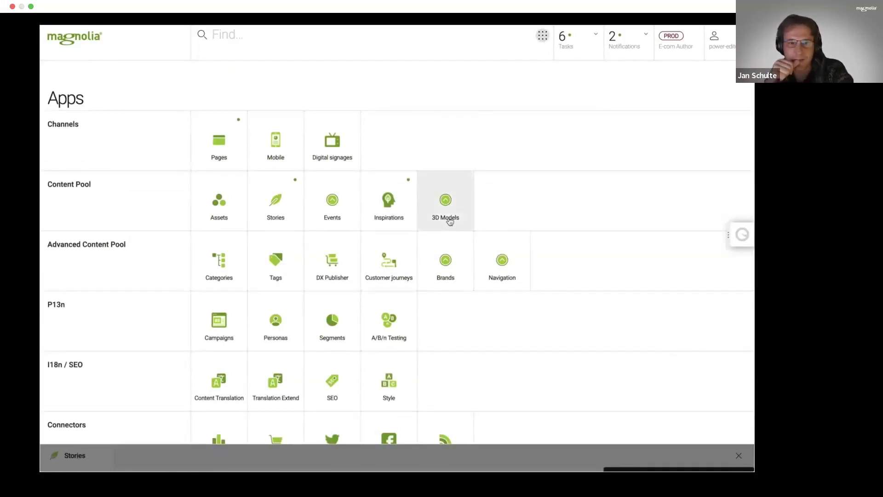
click(220, 318)
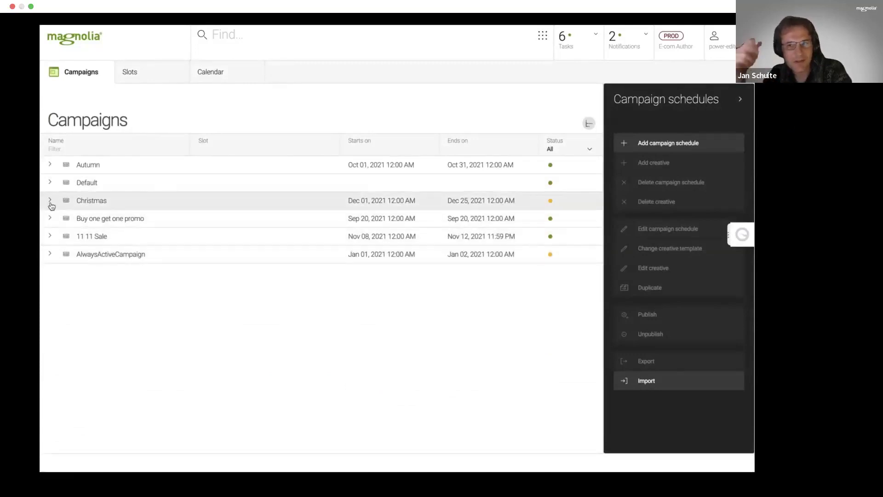
Expand the Christmas campaign, view the Calendar, then return to the Campaigns list.
click(50, 202)
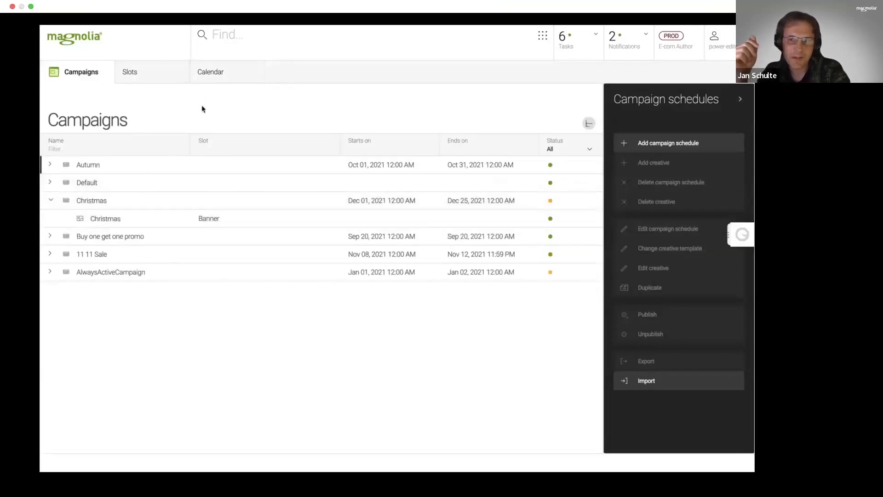
click(214, 84)
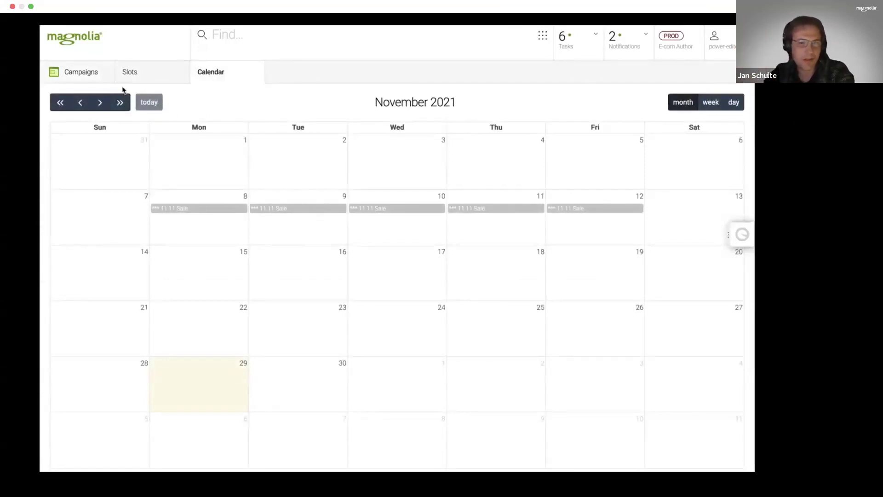
click(103, 78)
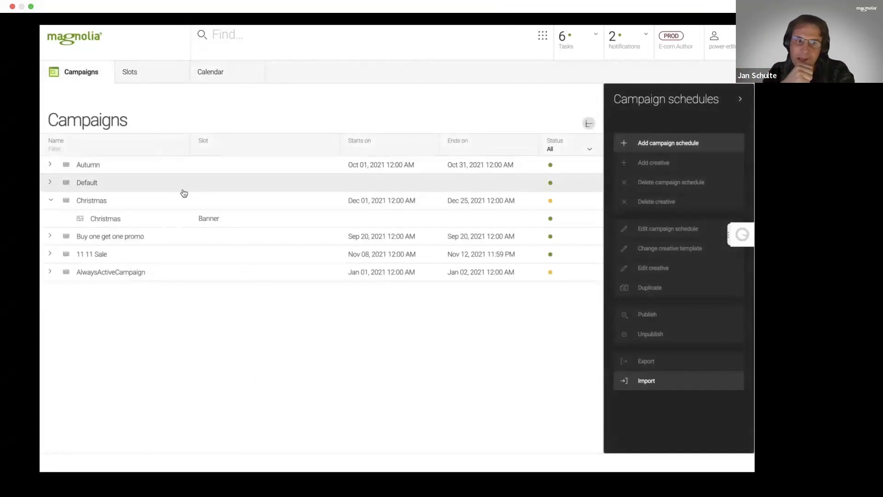
Open the Christmas creative and choose a Section component for its Main area.
double_click(148, 221)
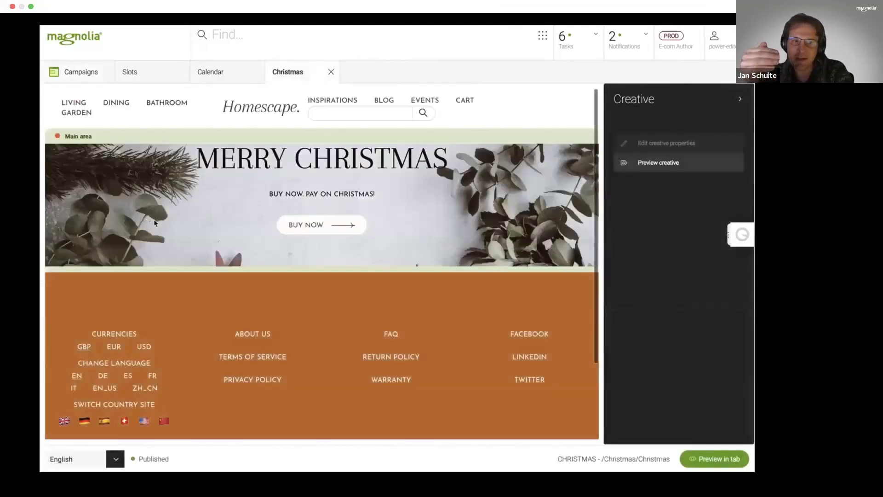
click(299, 135)
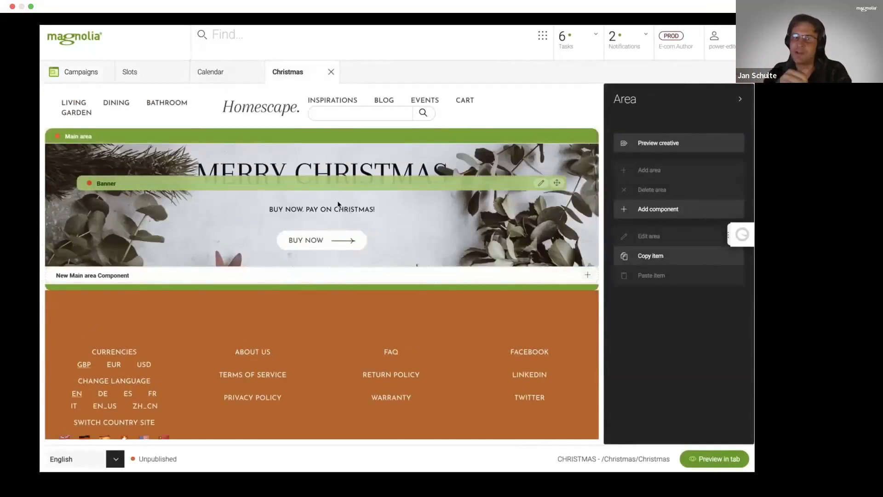
click(324, 276)
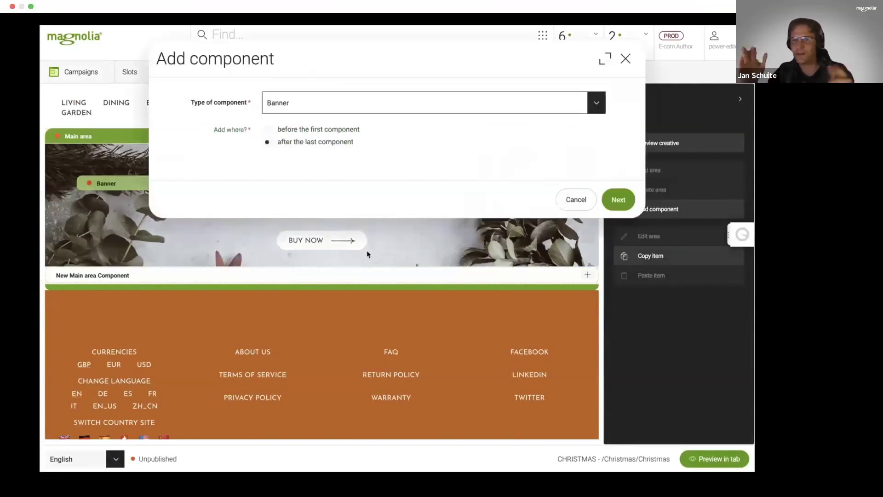
click(585, 103)
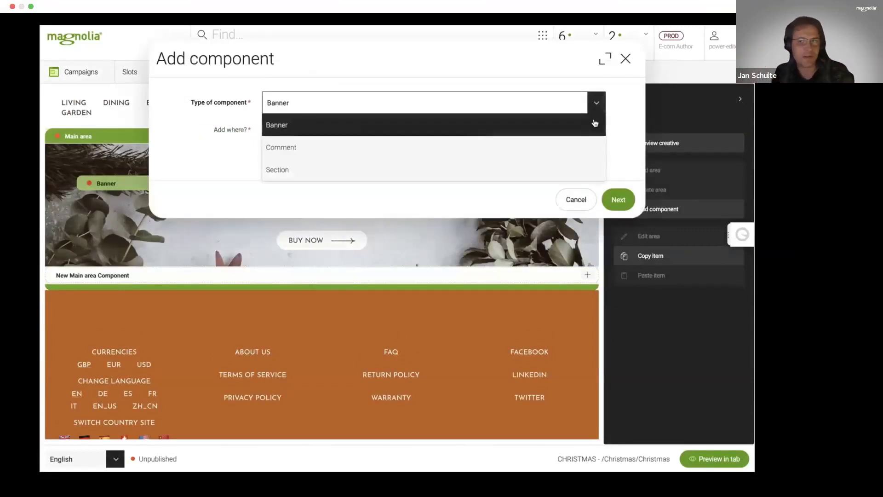
click(560, 170)
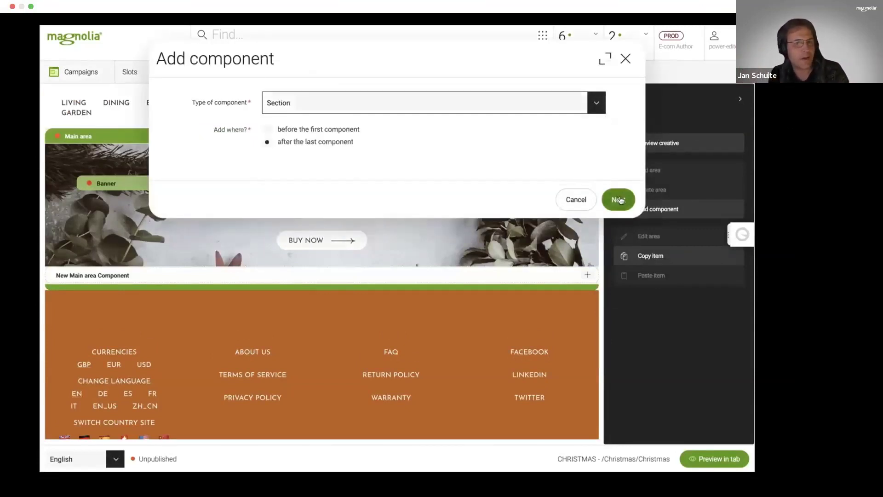
Set the section's Number of columns to 2 and save it.
click(619, 199)
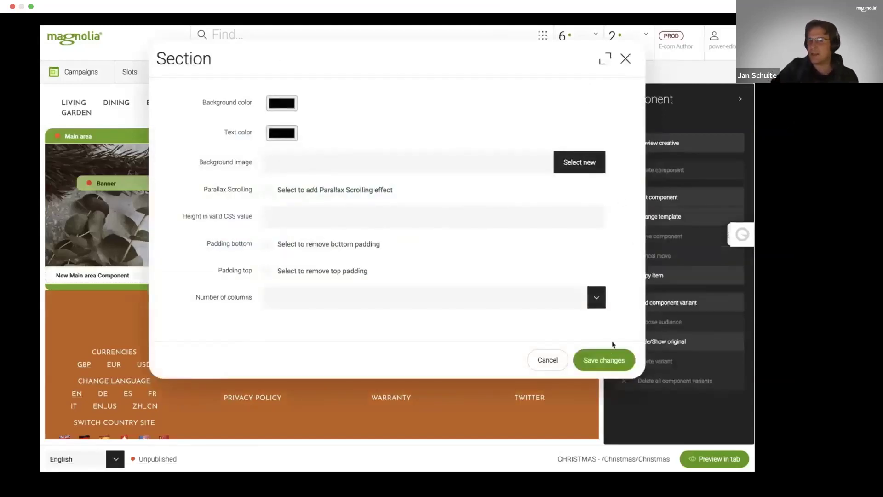
click(597, 298)
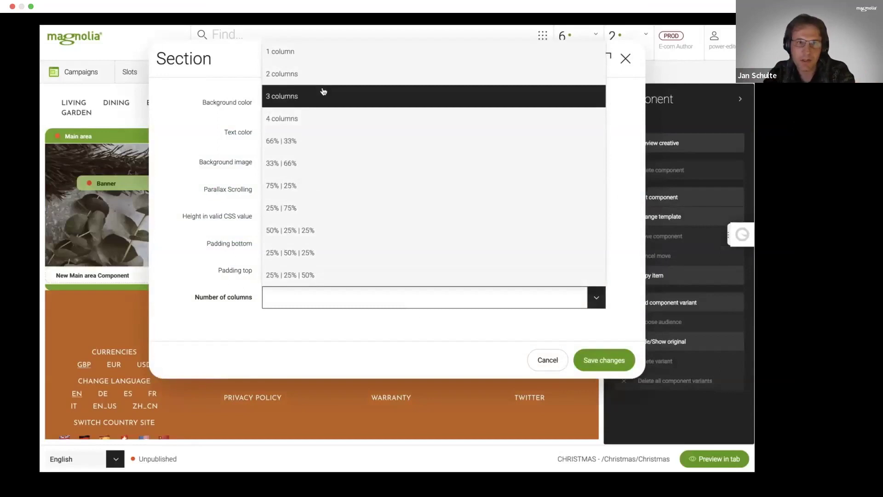
click(323, 75)
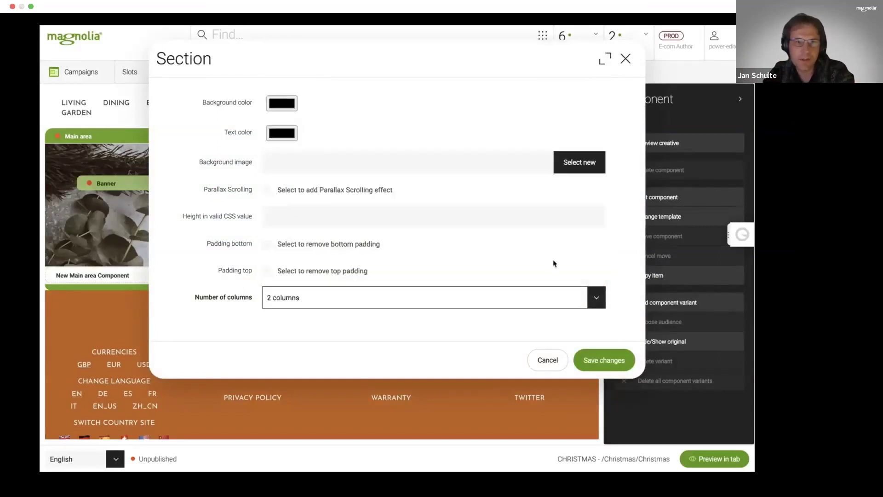
click(616, 360)
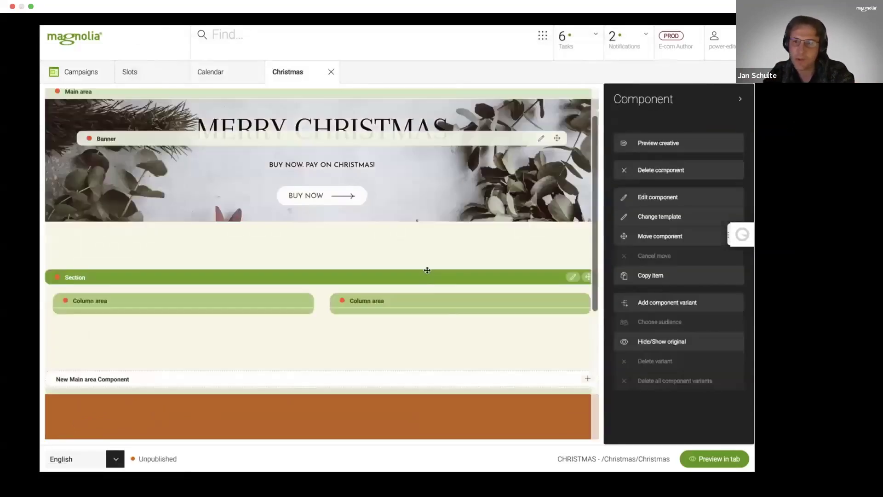
Start adding a Product component to the left column, cancel it, and show the apps overview.
click(280, 304)
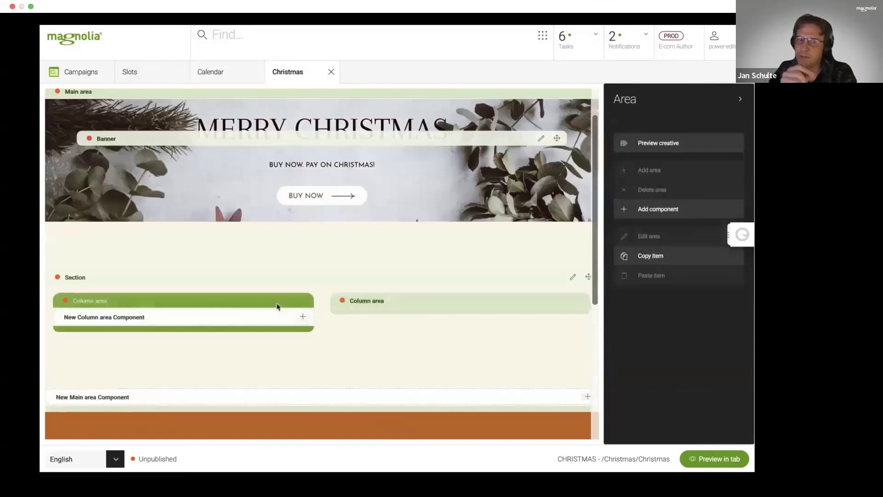
click(302, 318)
click(596, 103)
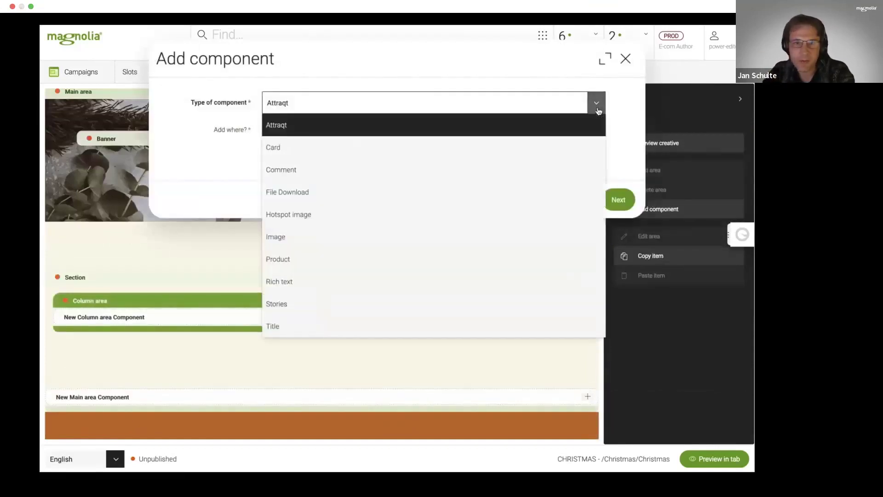
click(363, 266)
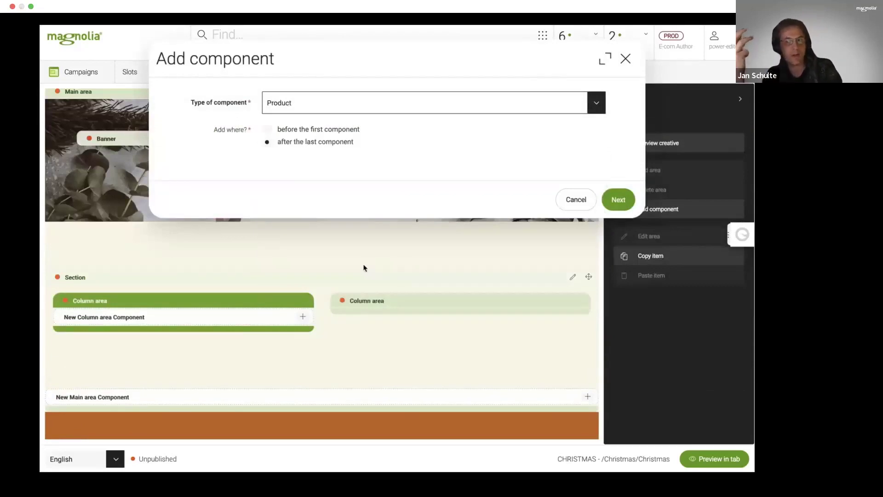
click(585, 198)
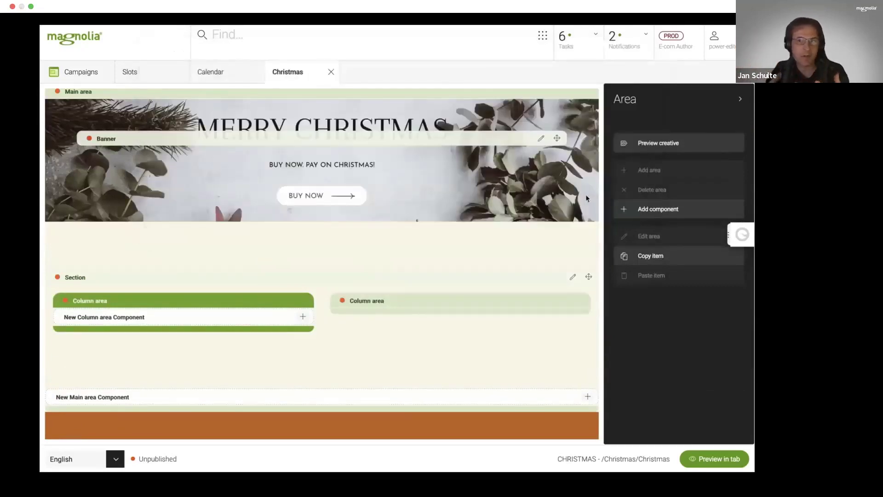
click(543, 36)
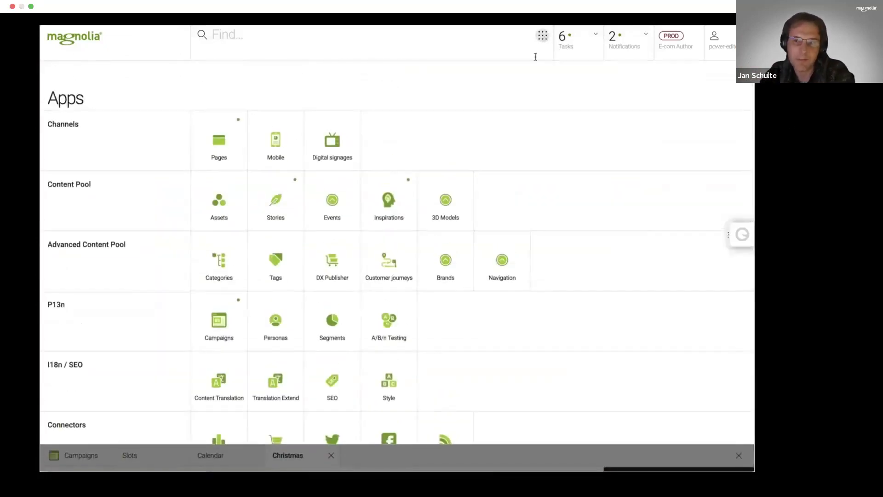